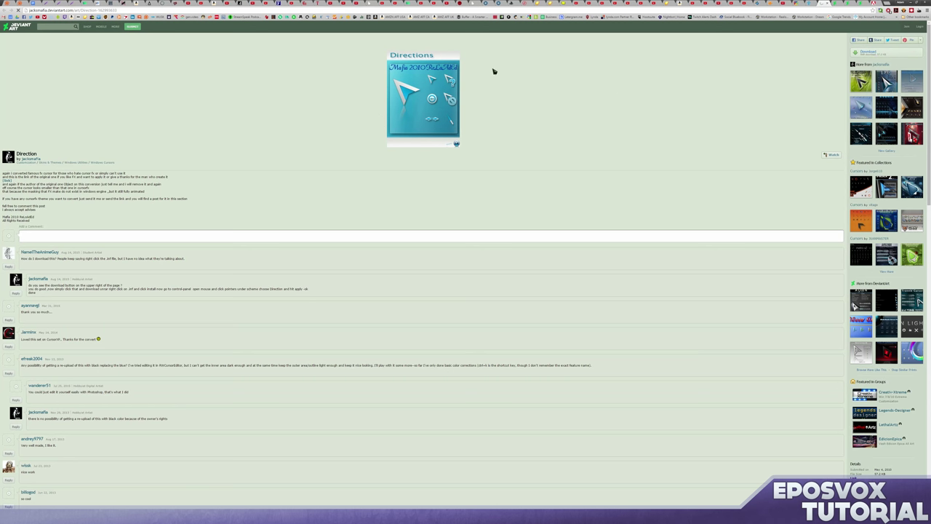
Download the Direction cursor pack into the Cursors folder inside Downloads.
{"action": "left_click", "coordinate": [871, 54]}
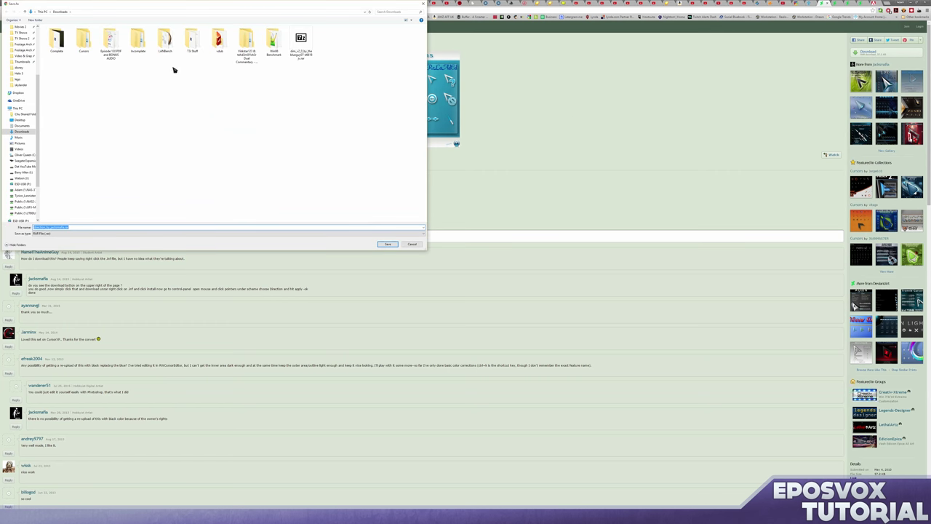
{"action": "left_click", "coordinate": [89, 47]}
{"action": "double_click", "coordinate": [89, 47]}
{"action": "left_click", "coordinate": [386, 243]}
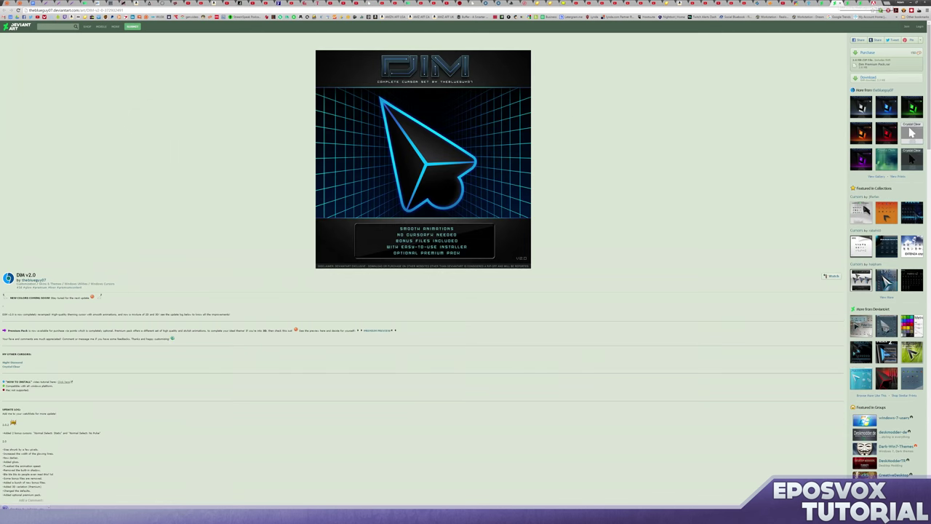
Download the Gaia10 Cursors are FINALIZED 2 pack into the same Cursors folder.
{"action": "left_click", "coordinate": [862, 382]}
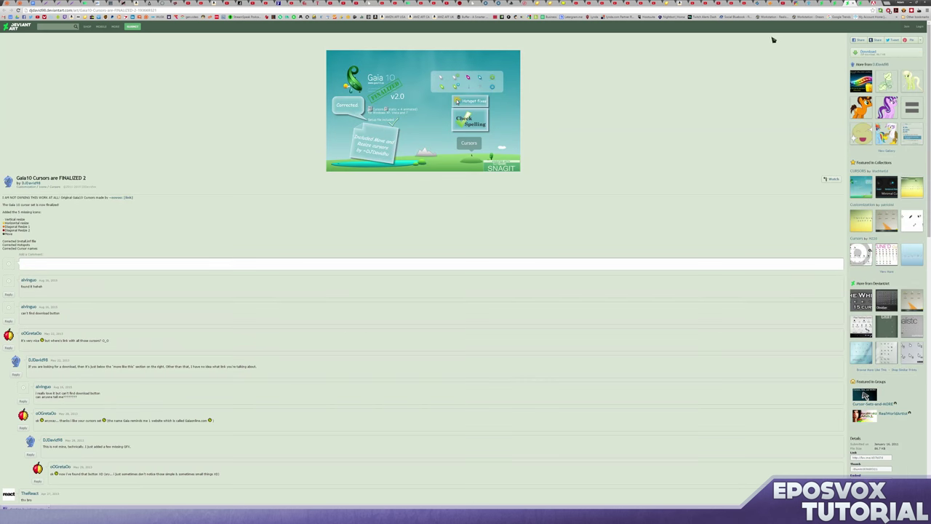
{"action": "left_click", "coordinate": [869, 52]}
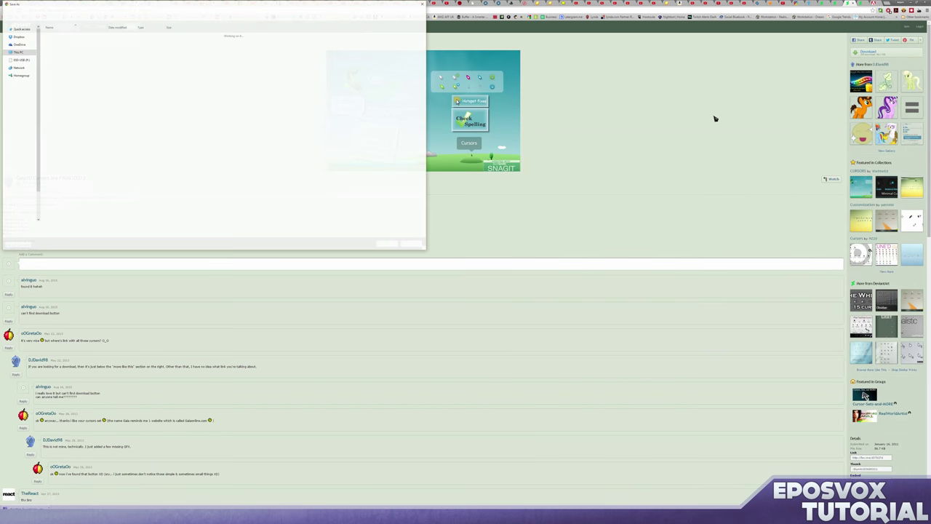
{"action": "left_click", "coordinate": [393, 243]}
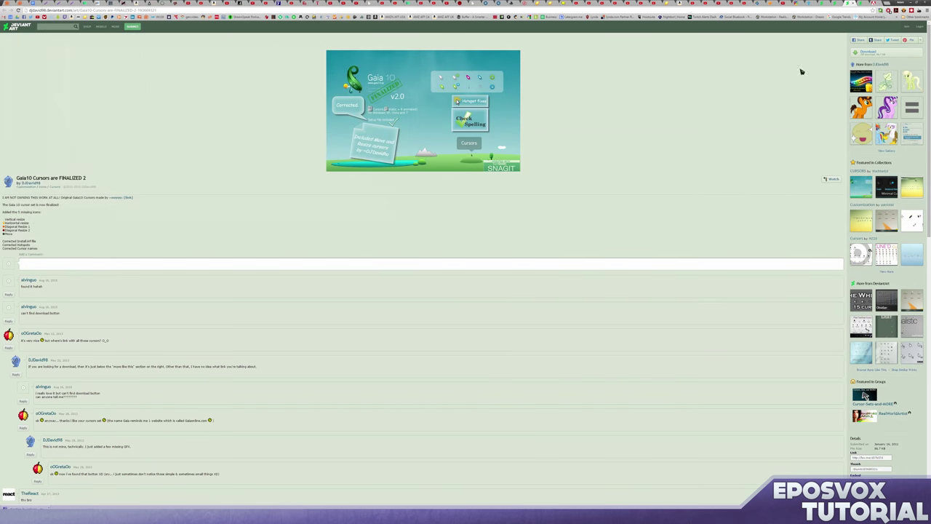
Download the Chrome Glass cursor pack into the Cursors folder.
{"action": "left_click", "coordinate": [858, 7]}
{"action": "left_click", "coordinate": [866, 53]}
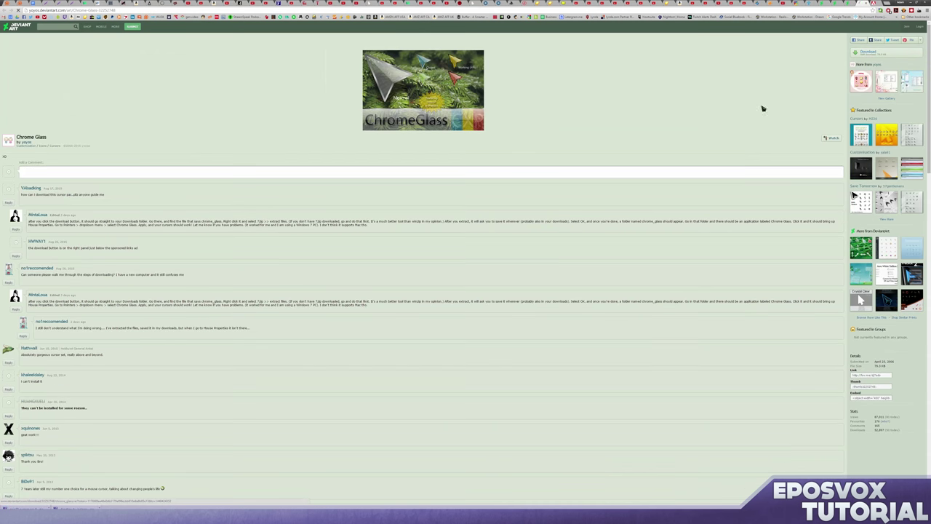
{"action": "left_click", "coordinate": [391, 243]}
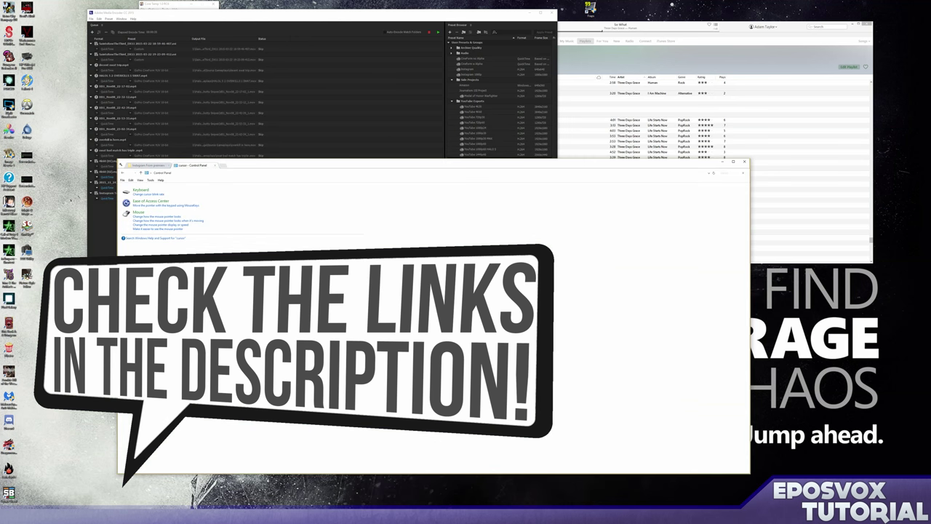
Extract the three downloaded cursor archives in Downloads > Cursors directly into that folder with 7-Zip.
{"action": "left_click", "coordinate": [149, 165]}
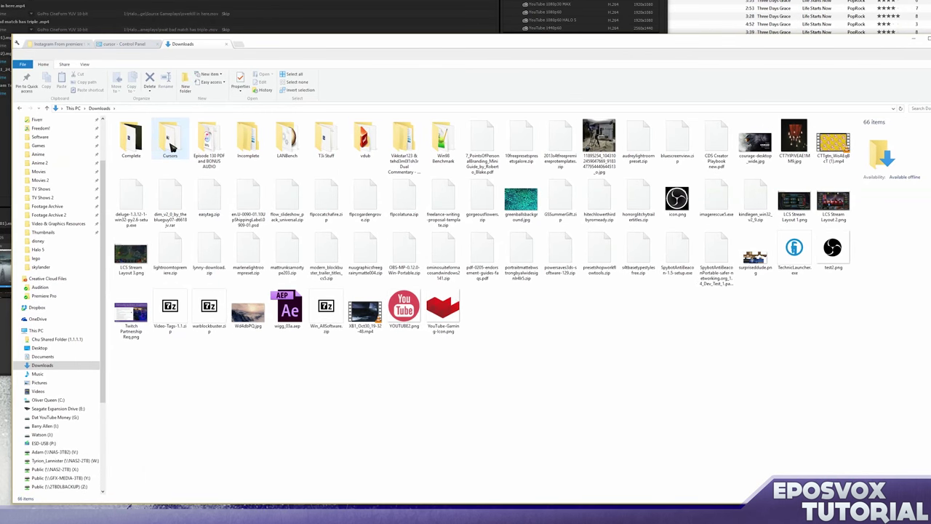
{"action": "double_click", "coordinate": [170, 145]}
{"action": "left_click_drag", "start_coordinate": [158, 156], "coordinate": [129, 140]}
{"action": "right_click", "coordinate": [147, 157]}
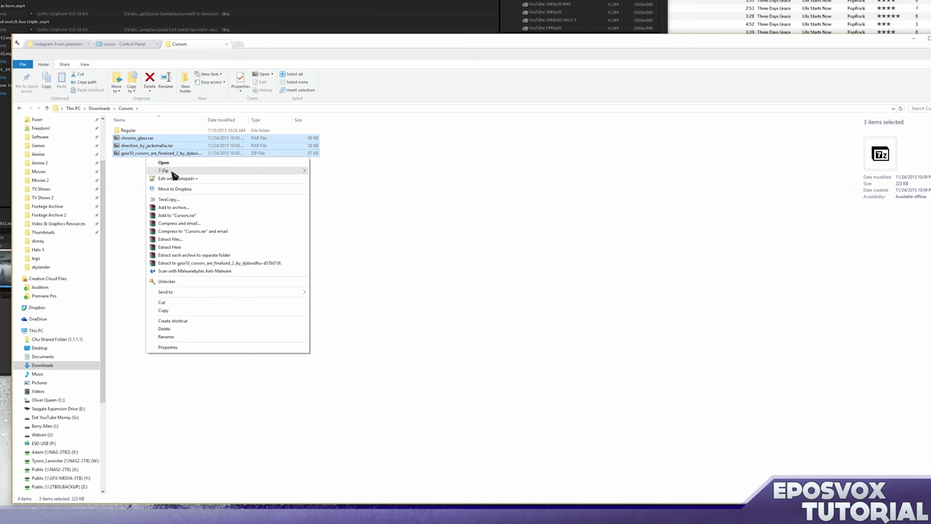
{"action": "mouse_move", "coordinate": [172, 173]}
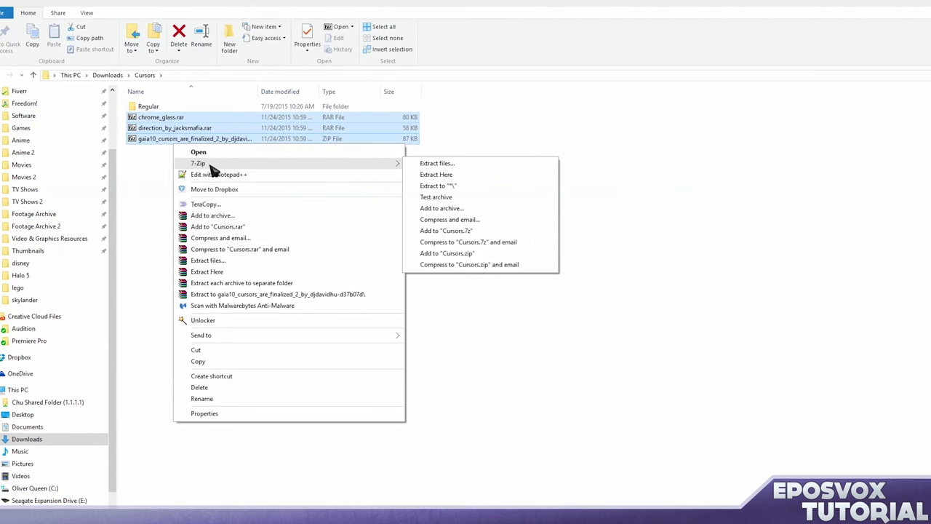
{"action": "left_click", "coordinate": [443, 176]}
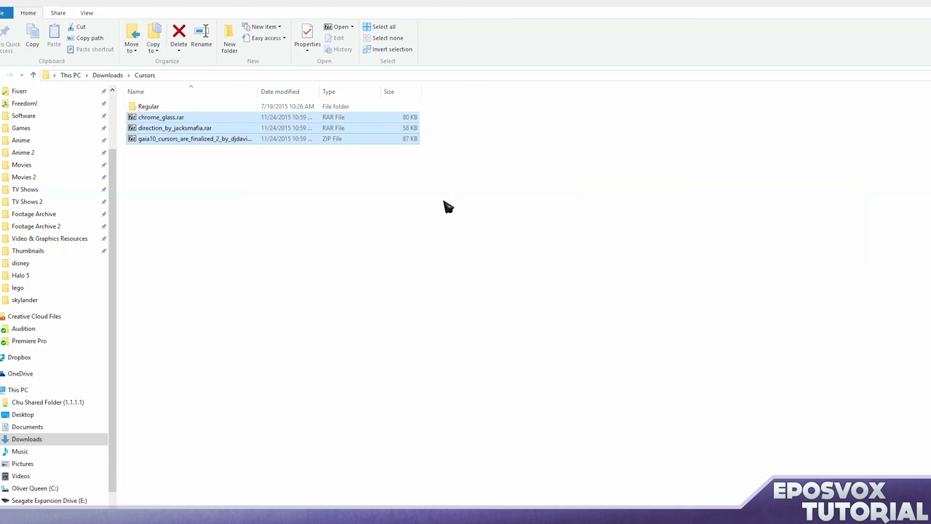
{"action": "left_click", "coordinate": [203, 235]}
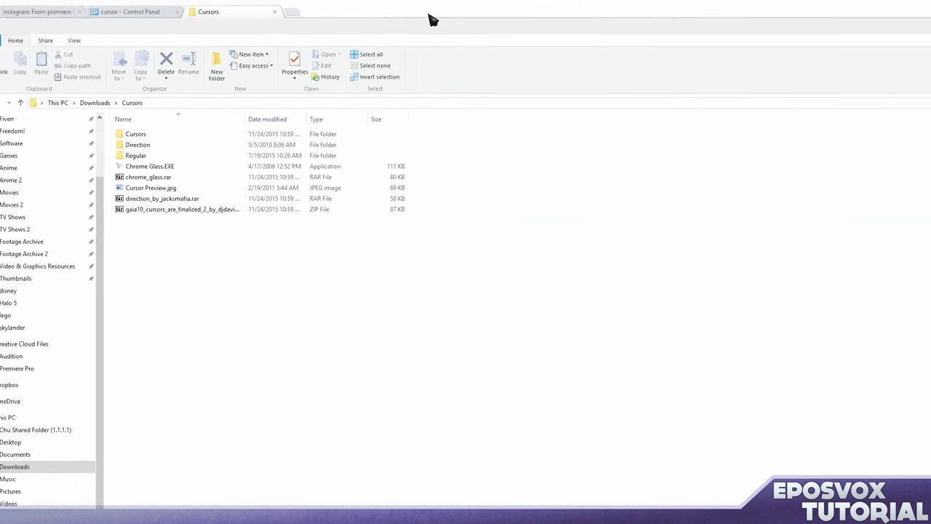
Delete Chrome Glass.EXE from the Cursors folder.
{"action": "mouse_move", "coordinate": [182, 167]}
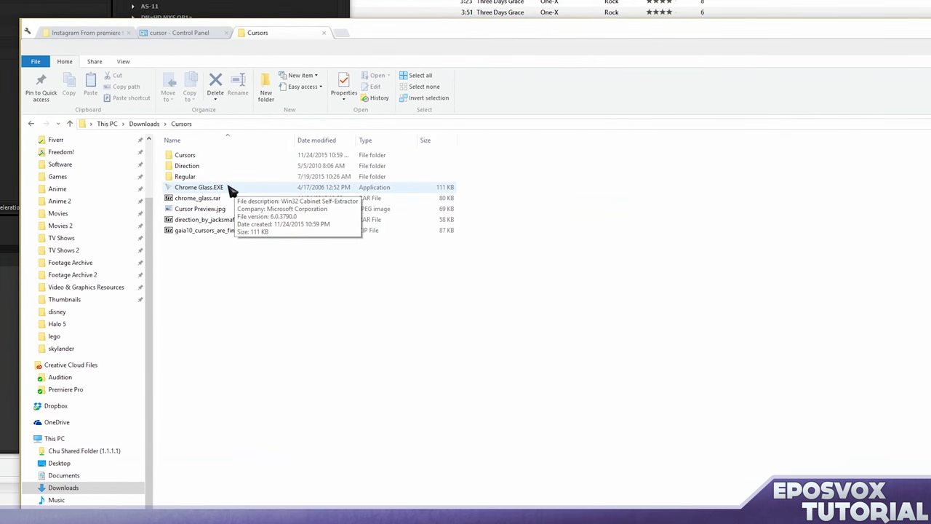
{"action": "left_click", "coordinate": [230, 189]}
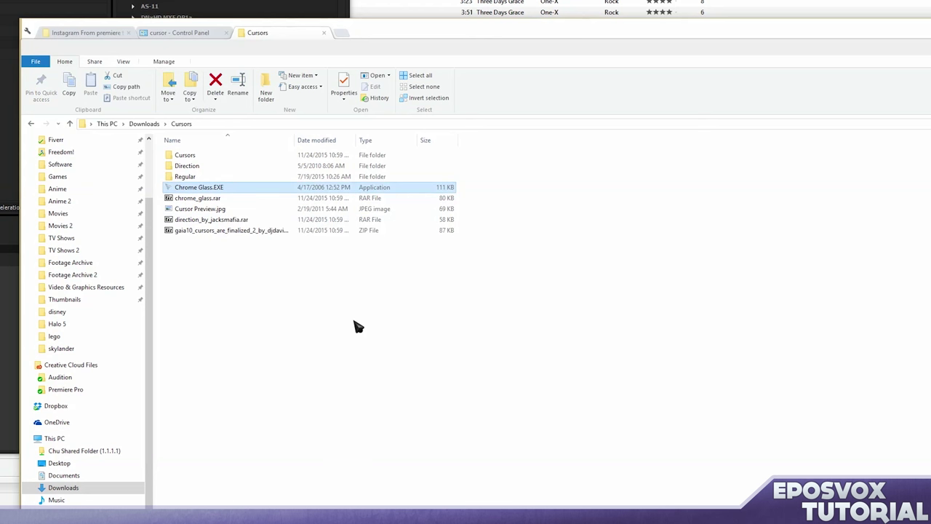
{"action": "key", "text": "Delete"}
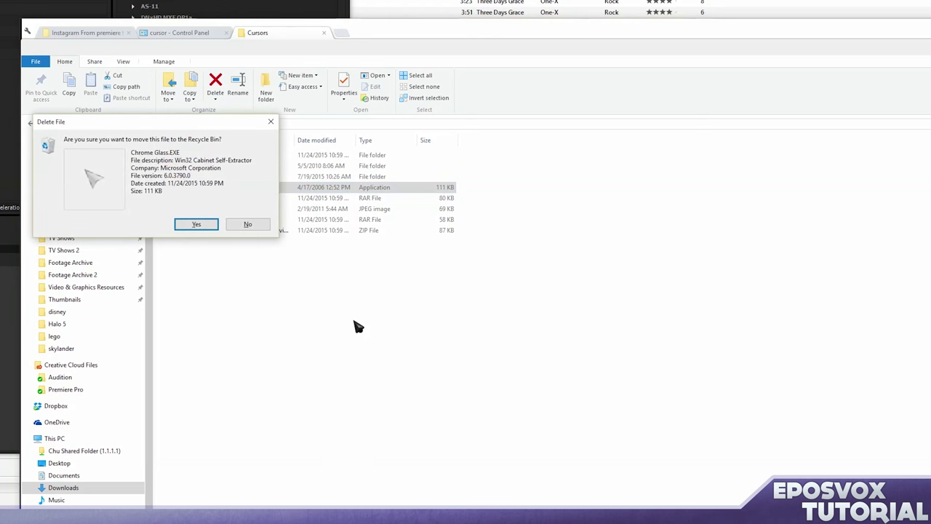
{"action": "key", "text": "Return"}
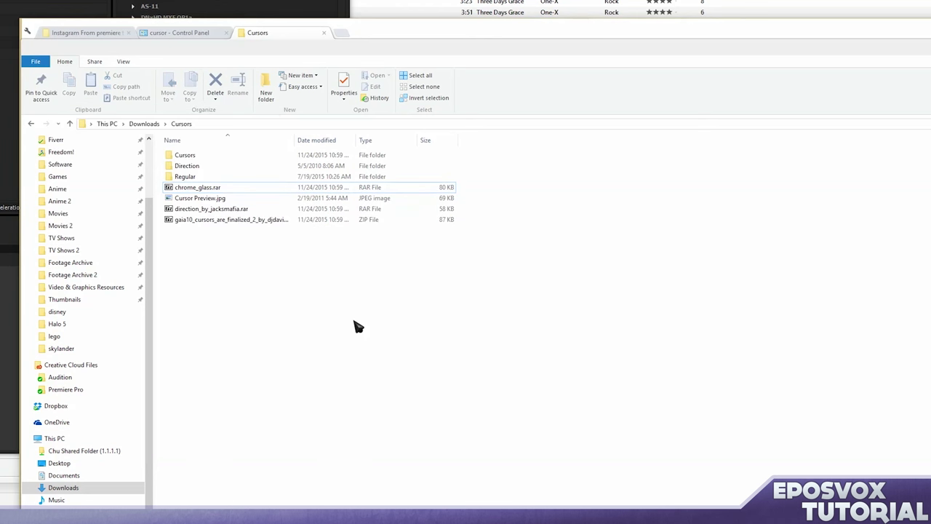
Look through the Regular, Direction and Cursors subfolders to examine the cursor files they contain.
{"action": "double_click", "coordinate": [181, 177]}
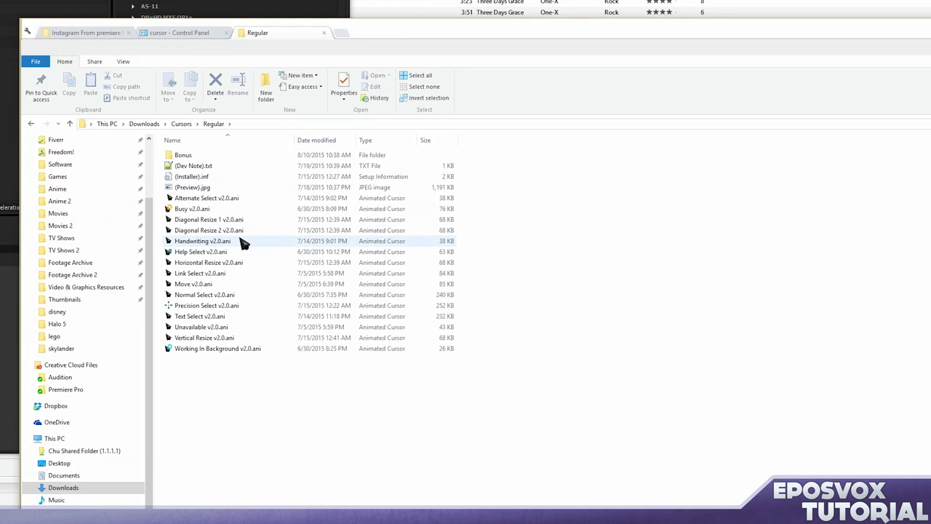
{"action": "key", "text": "BackSpace"}
{"action": "double_click", "coordinate": [195, 167]}
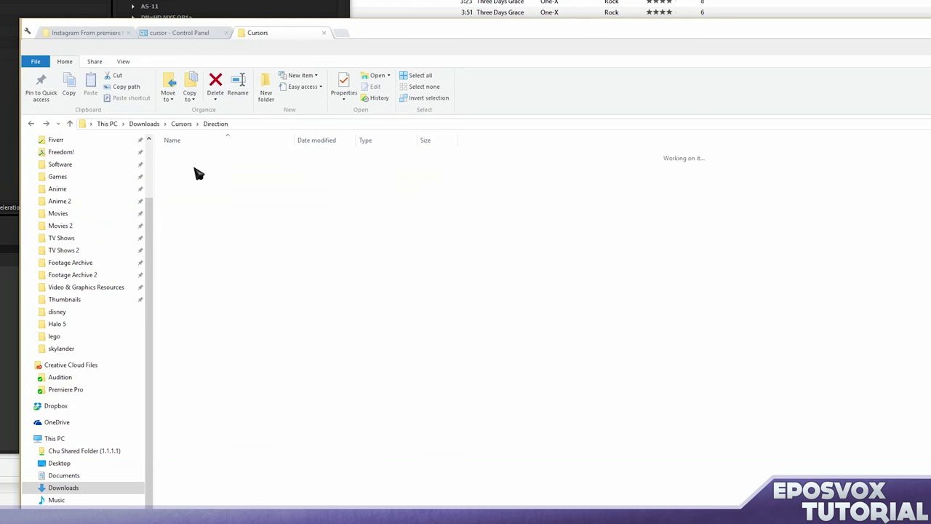
{"action": "key", "text": "BackSpace"}
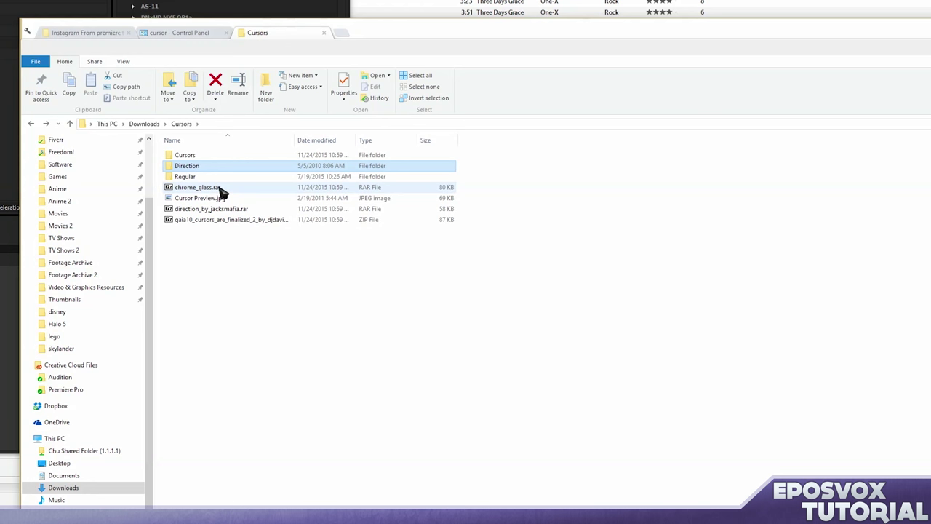
{"action": "key", "text": "Up"}
{"action": "key", "text": "Return"}
{"action": "key", "text": "BackSpace"}
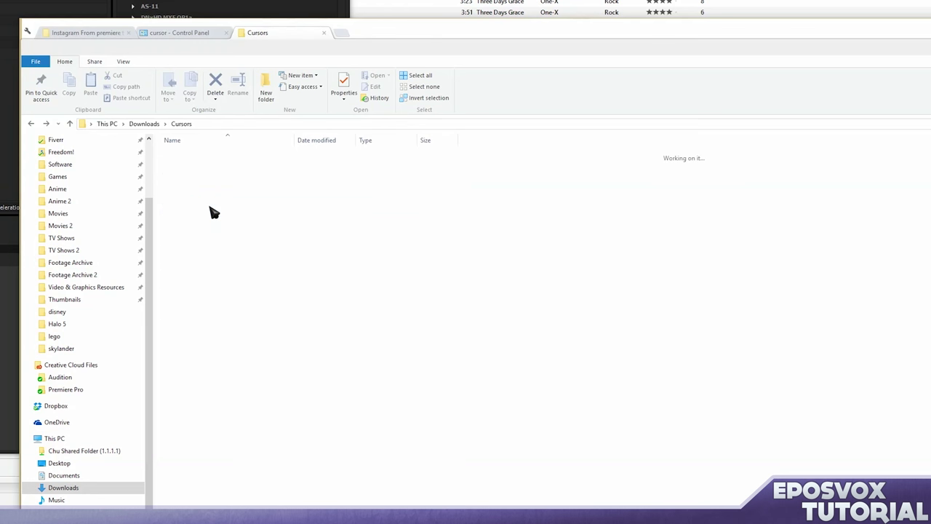
Install the Direction cursor set from the setup.inf file in the Direction folder.
{"action": "key", "text": "Down"}
{"action": "key", "text": "Return"}
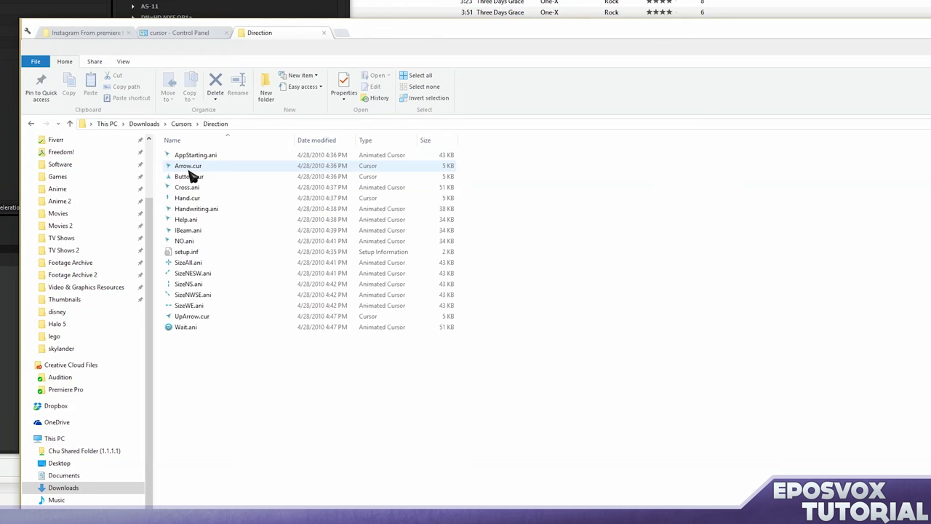
{"action": "left_click", "coordinate": [193, 252]}
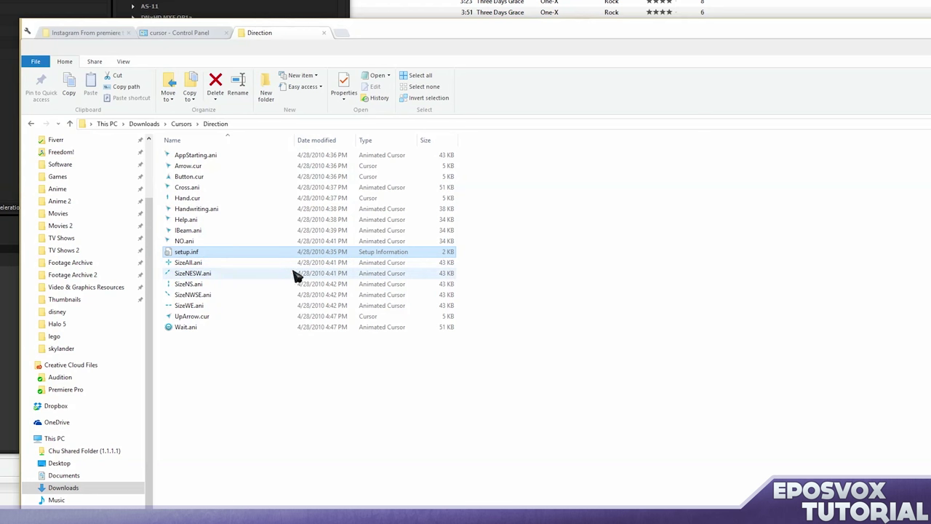
{"action": "right_click", "coordinate": [195, 258]}
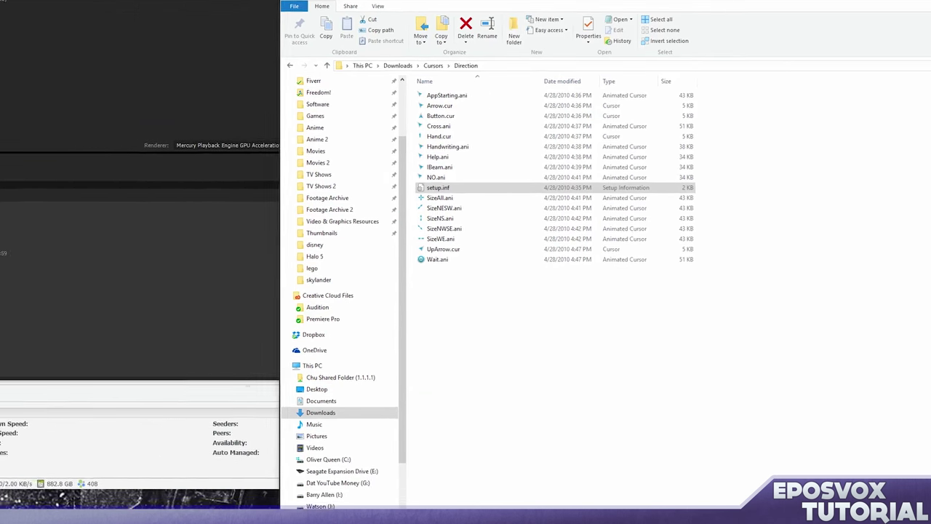
Search Control Panel for "cursor" and open the setting for changing how the mouse pointer looks.
{"action": "key", "text": "super"}
{"action": "key", "text": "super"}
{"action": "type", "text": "control"}
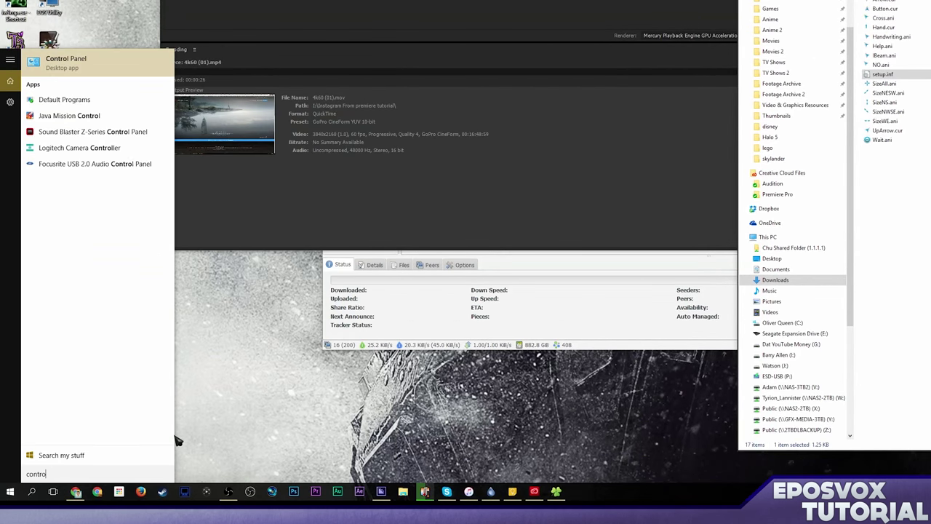
{"action": "left_click", "coordinate": [81, 63]}
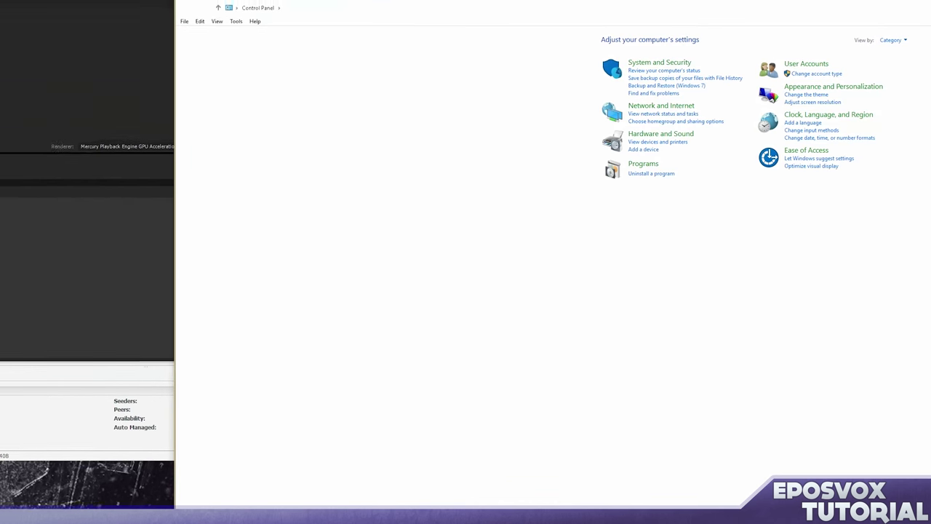
{"action": "left_click_drag", "start_coordinate": [768, 35], "coordinate": [416, 36]}
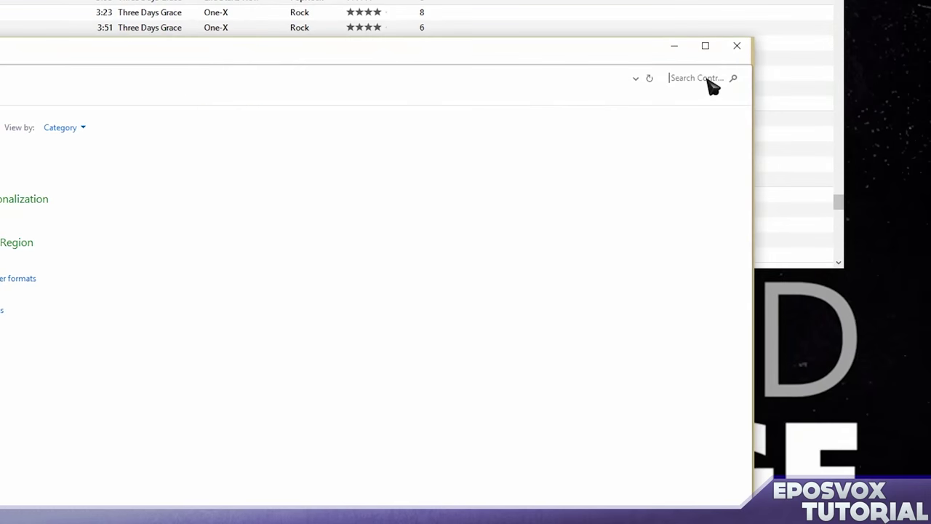
{"action": "type", "text": "cursor"}
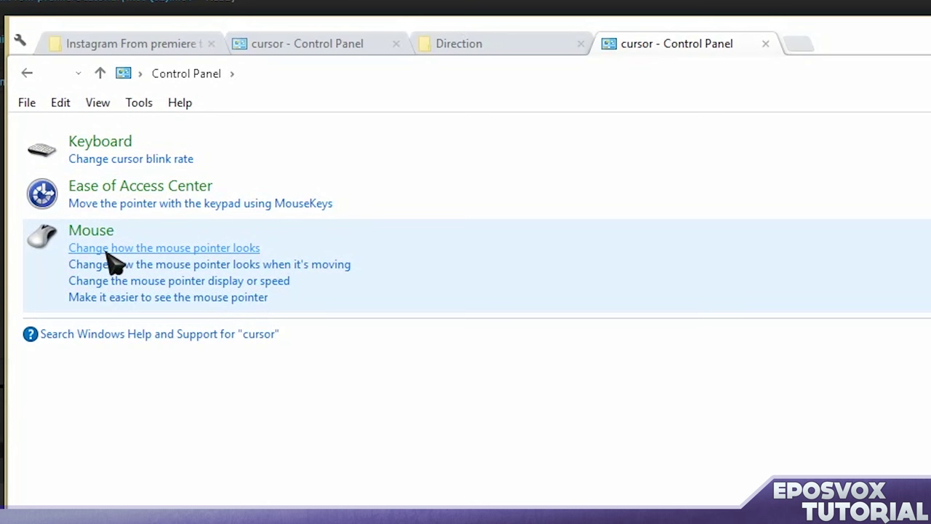
{"action": "left_click", "coordinate": [108, 249]}
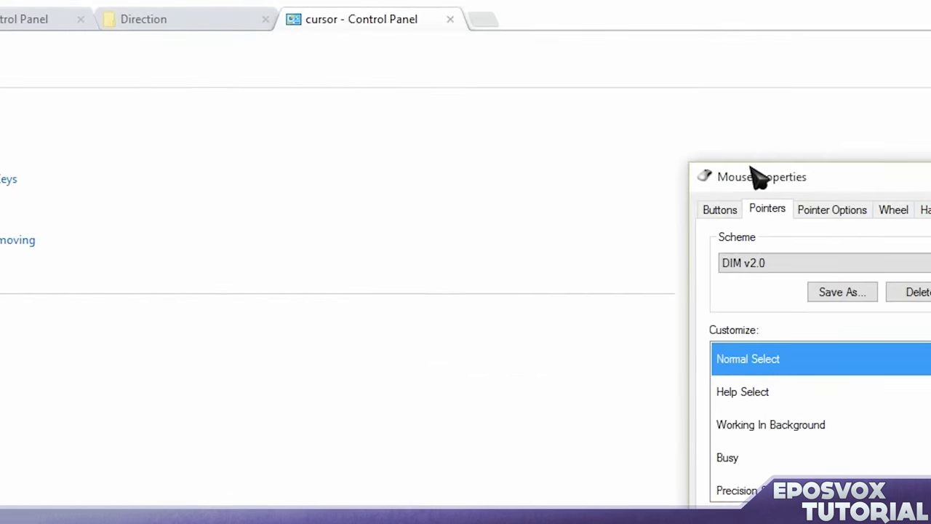
Apply the Direction pointer scheme in Mouse Properties, agreeing to replace the original scheme.
{"action": "left_click", "coordinate": [701, 229]}
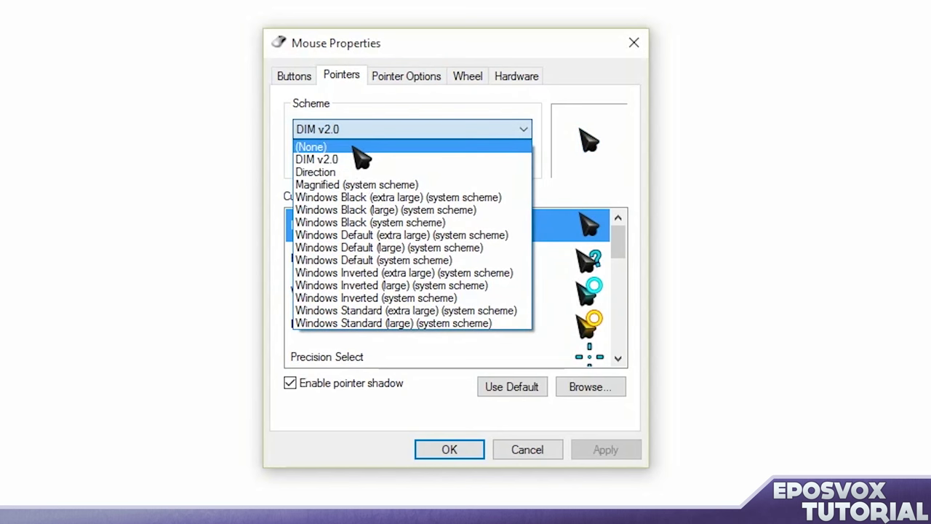
{"action": "left_click", "coordinate": [341, 173]}
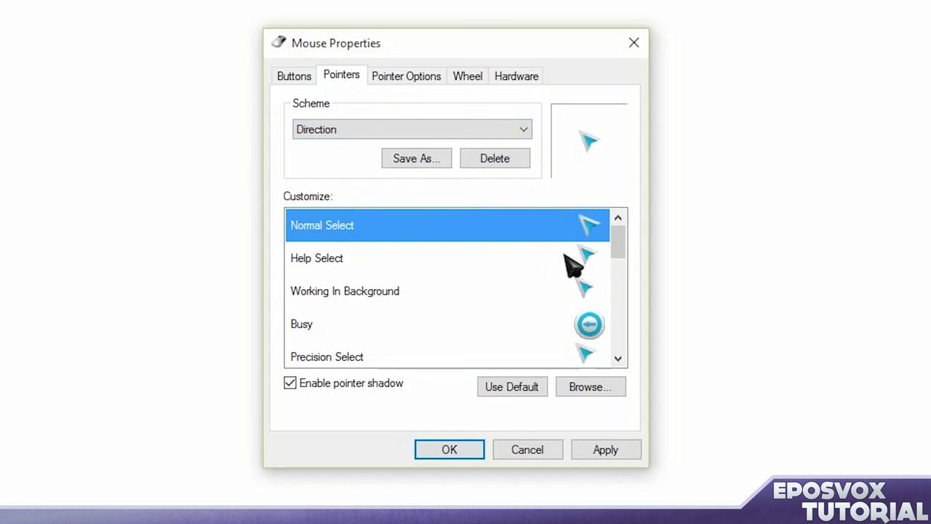
{"action": "left_click", "coordinate": [608, 451]}
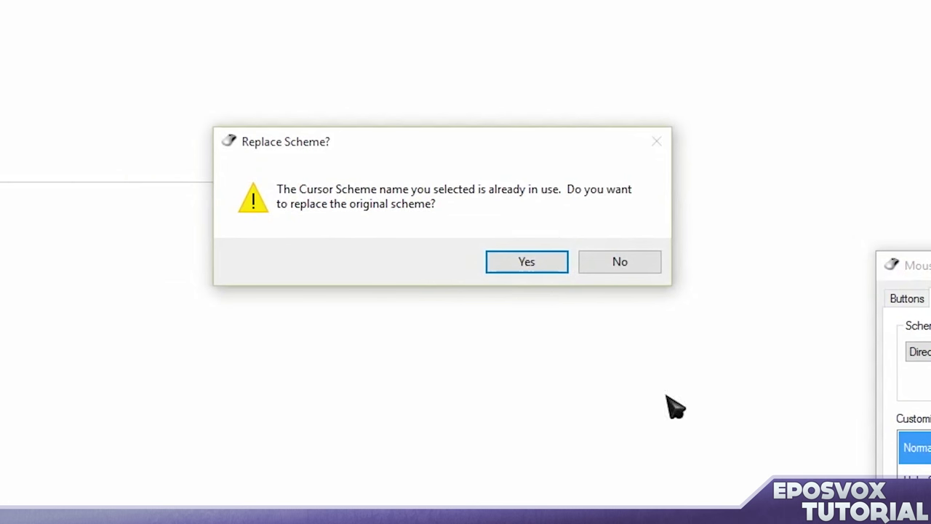
{"action": "left_click", "coordinate": [494, 268]}
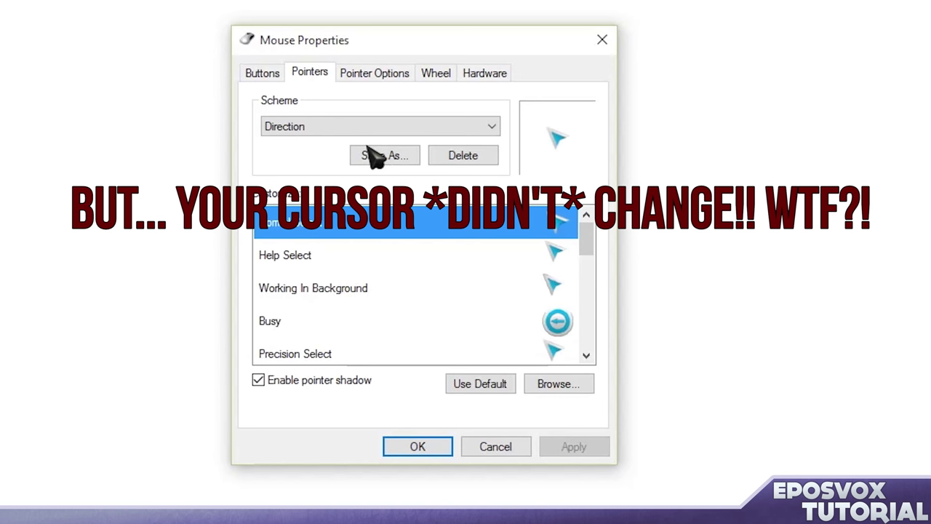
Check the list of available pointer schemes and bring up the Pointer Options settings.
{"action": "left_click", "coordinate": [278, 131]}
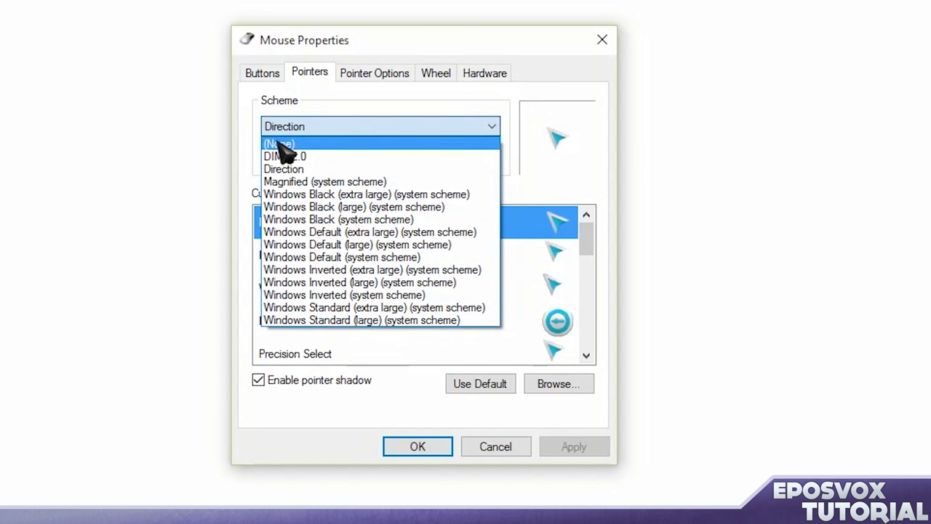
{"action": "left_click", "coordinate": [255, 118]}
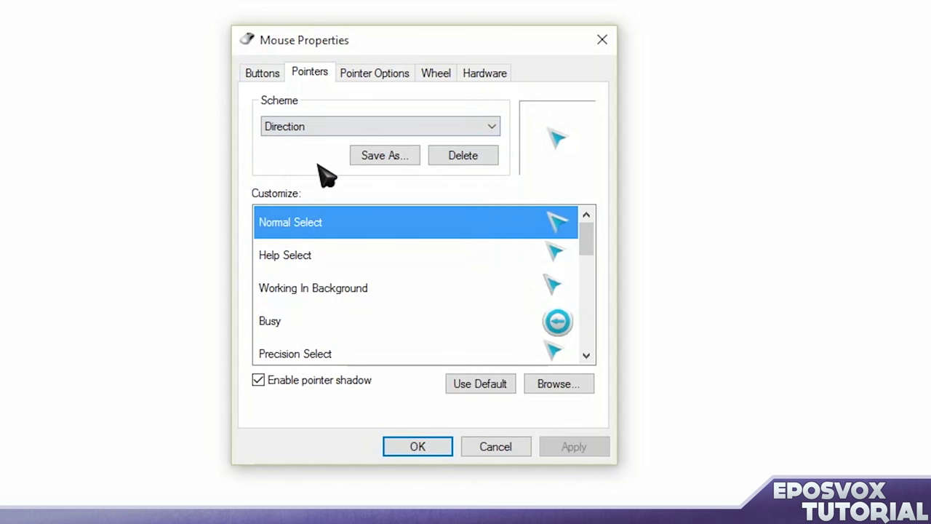
{"action": "left_click", "coordinate": [354, 76]}
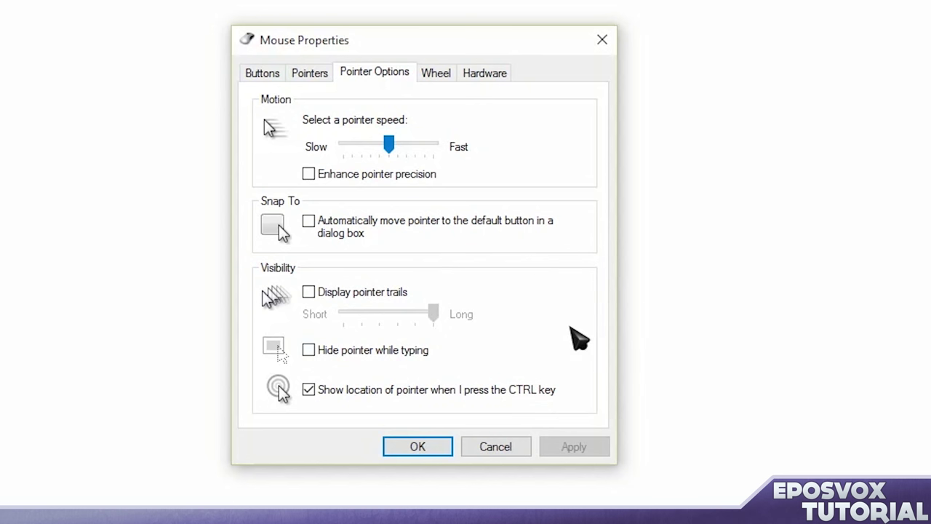
Return to the pointer scheme settings and confirm Mouse Properties with the Direction scheme selected.
{"action": "left_click", "coordinate": [296, 79]}
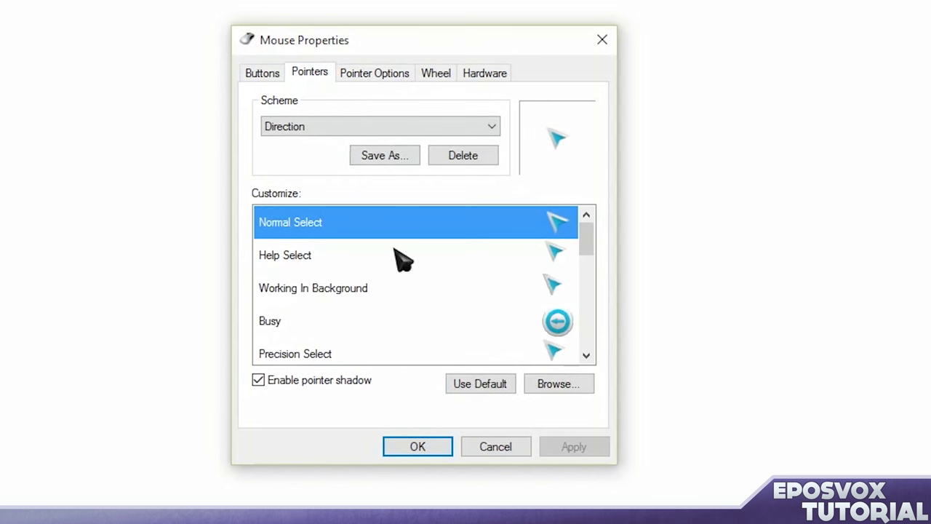
{"action": "left_click", "coordinate": [416, 446]}
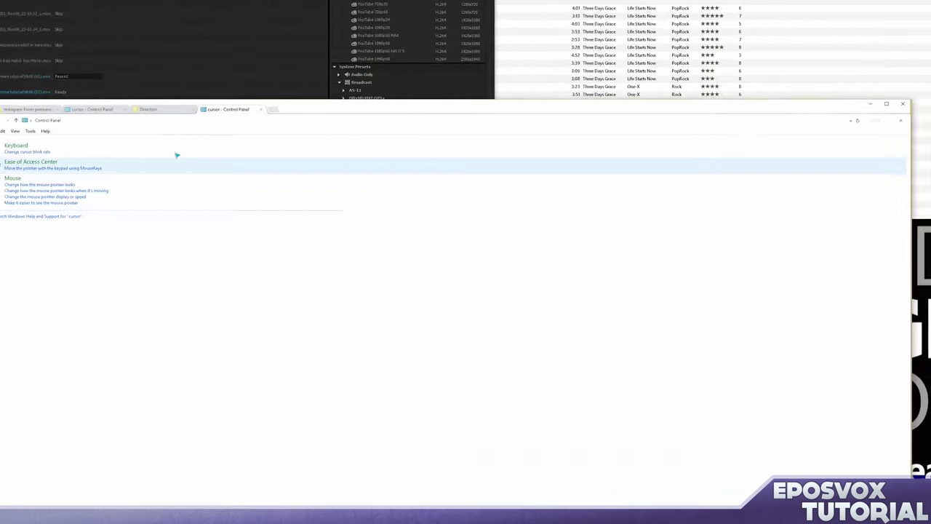
Install the cursor set from install.inf in the Cursors subfolder of Downloads > Cursors.
{"action": "left_click", "coordinate": [148, 110]}
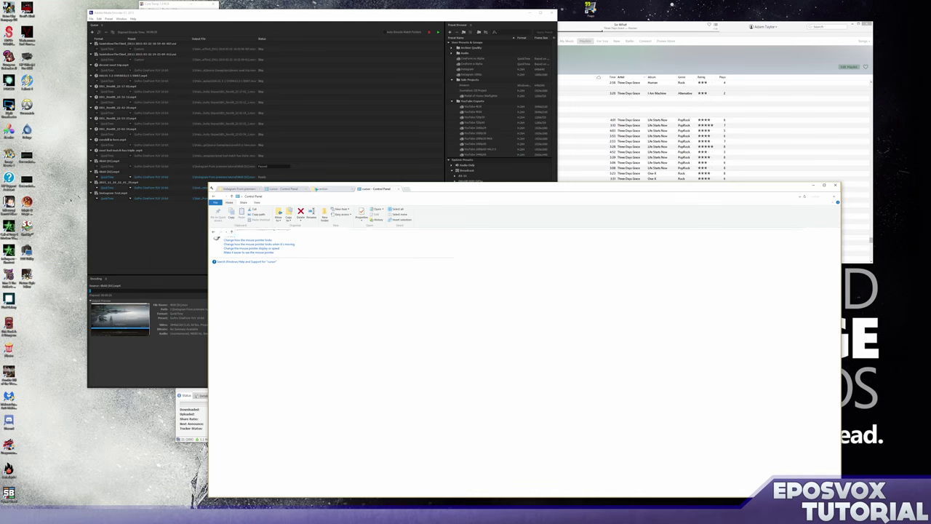
{"action": "key", "text": "alt+Up"}
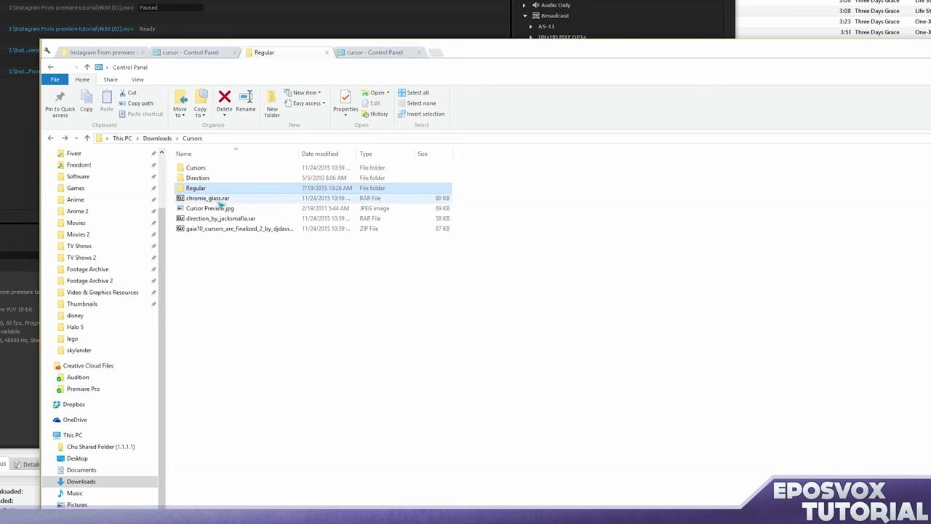
{"action": "double_click", "coordinate": [289, 248]}
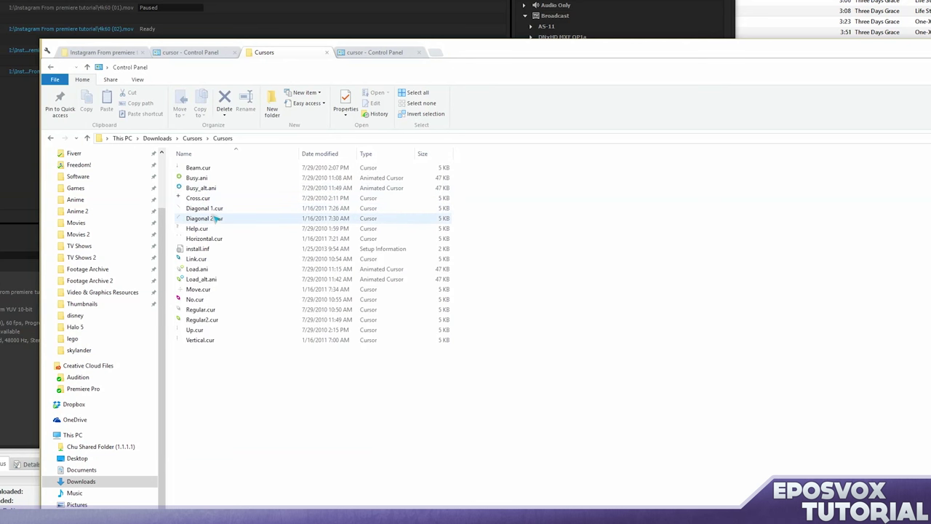
{"action": "right_click", "coordinate": [204, 251]}
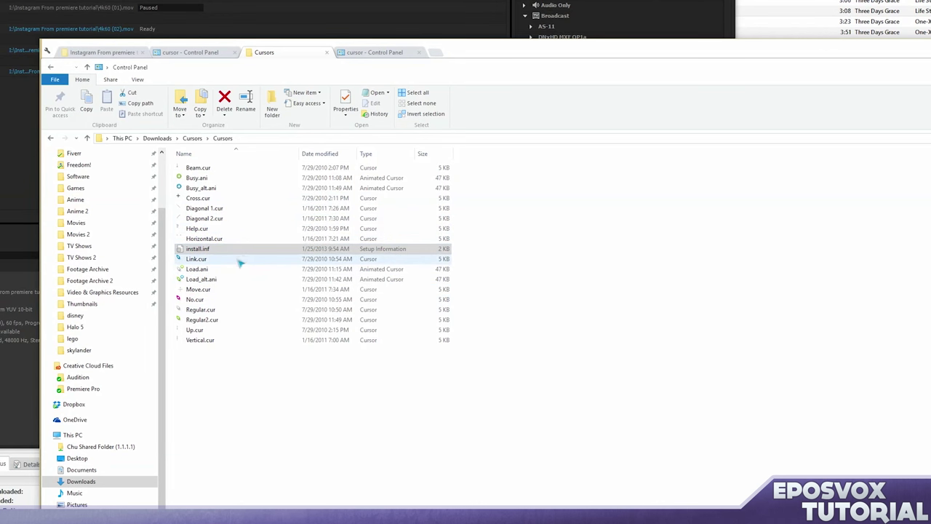
Check the advanced view settings in Folder Options for hidden files and known file extensions, and close the dialog.
{"action": "left_click", "coordinate": [139, 79]}
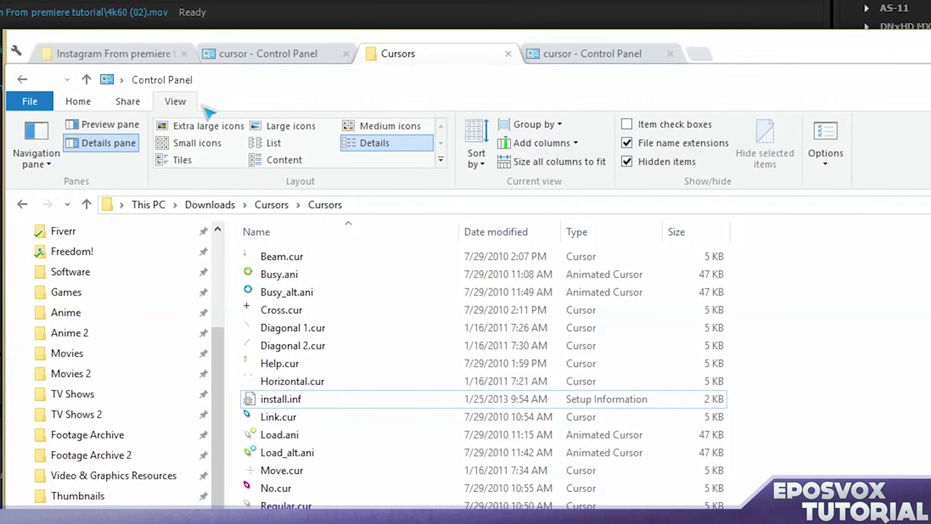
{"action": "left_click", "coordinate": [824, 149]}
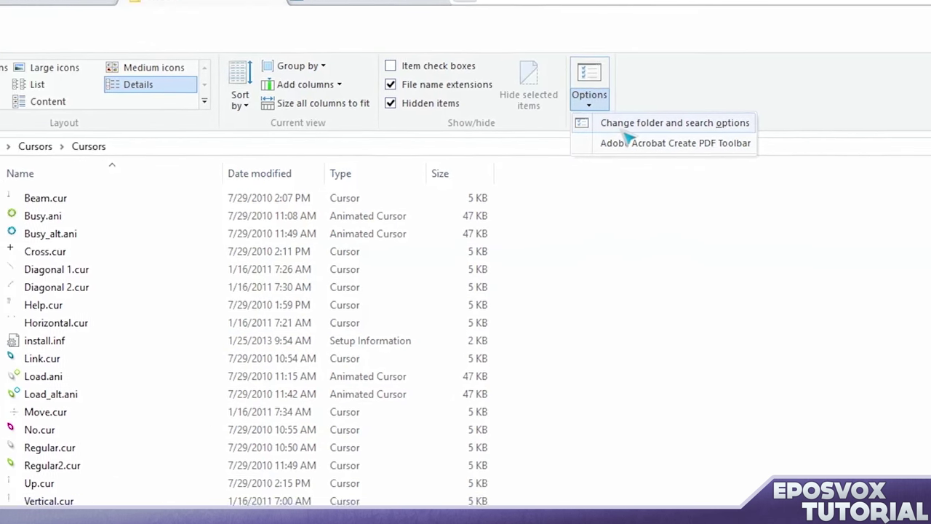
{"action": "left_click", "coordinate": [490, 186]}
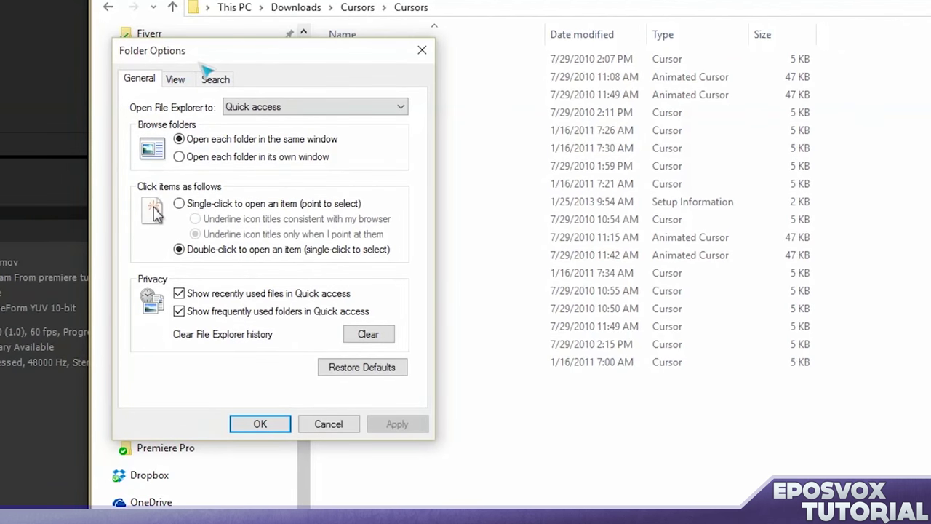
{"action": "left_click", "coordinate": [176, 78]}
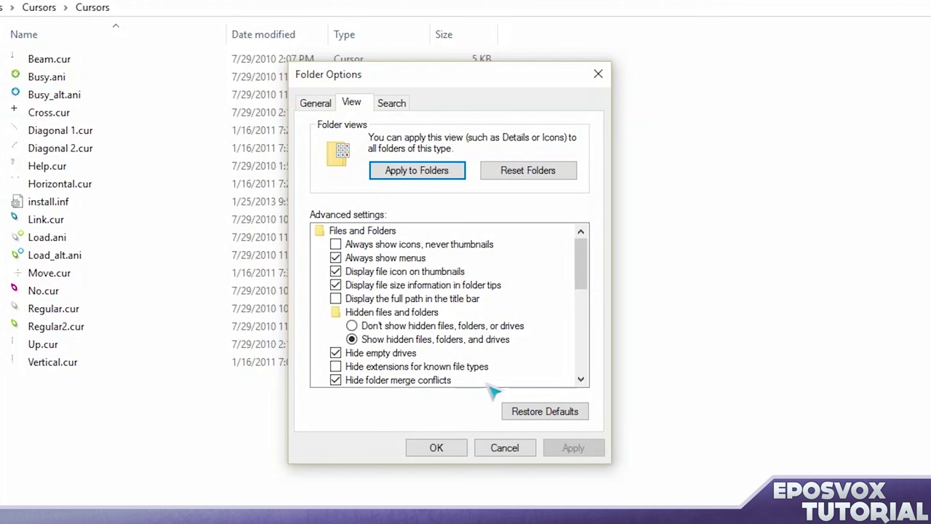
{"action": "left_click", "coordinate": [447, 447]}
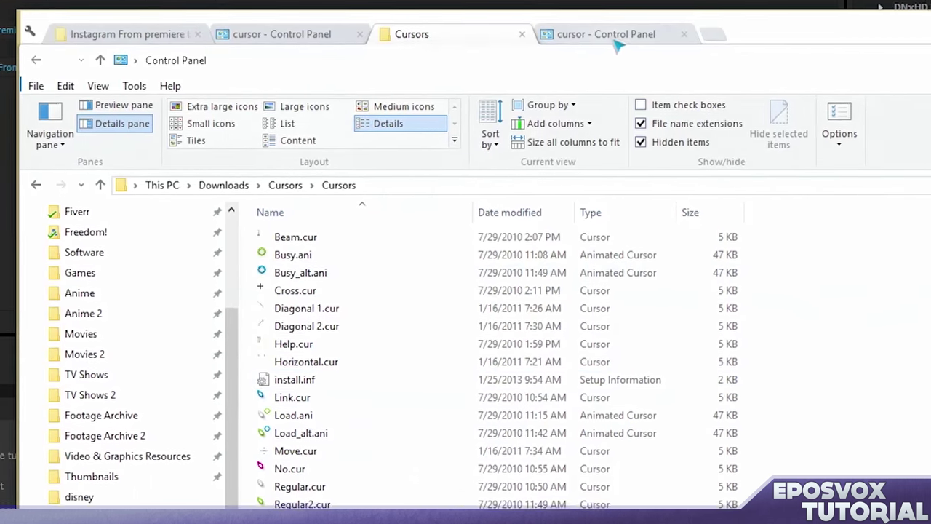
Open the mouse pointer appearance settings from the Control Panel results and apply the Gaia 10 scheme.
{"action": "key", "text": "ctrl+Tab"}
{"action": "left_click", "coordinate": [228, 236]}
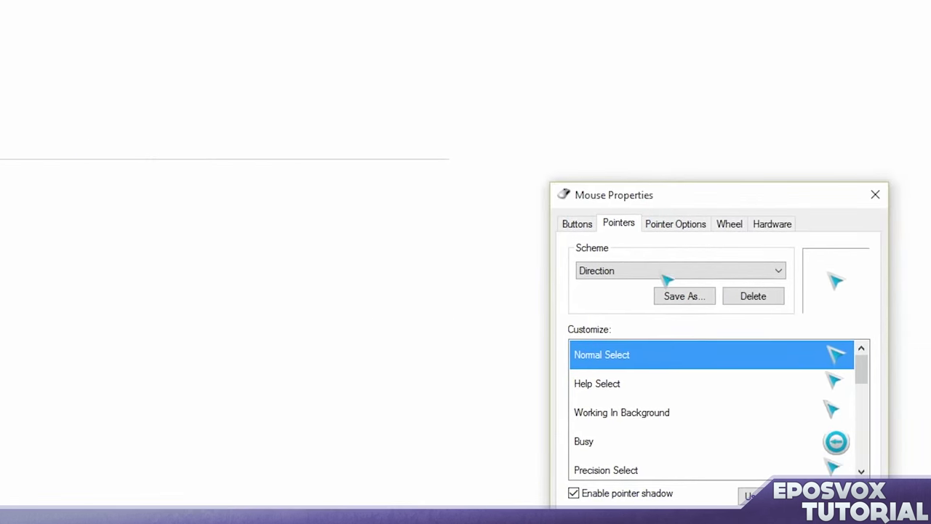
{"action": "left_click", "coordinate": [665, 277]}
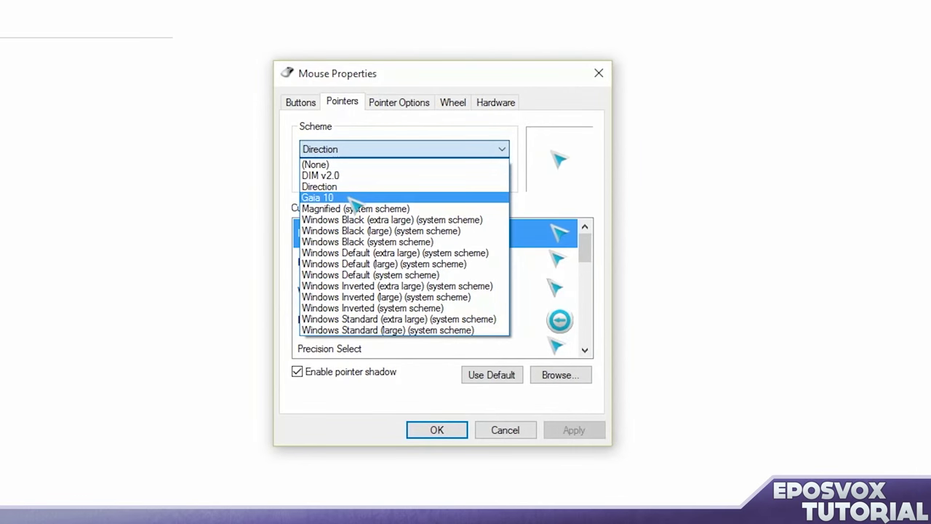
{"action": "left_click", "coordinate": [354, 198]}
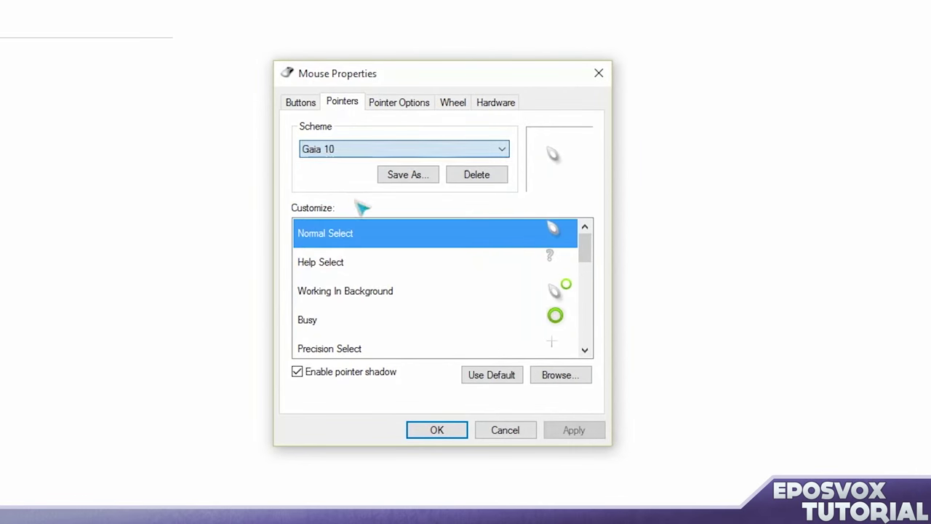
{"action": "left_click", "coordinate": [582, 430]}
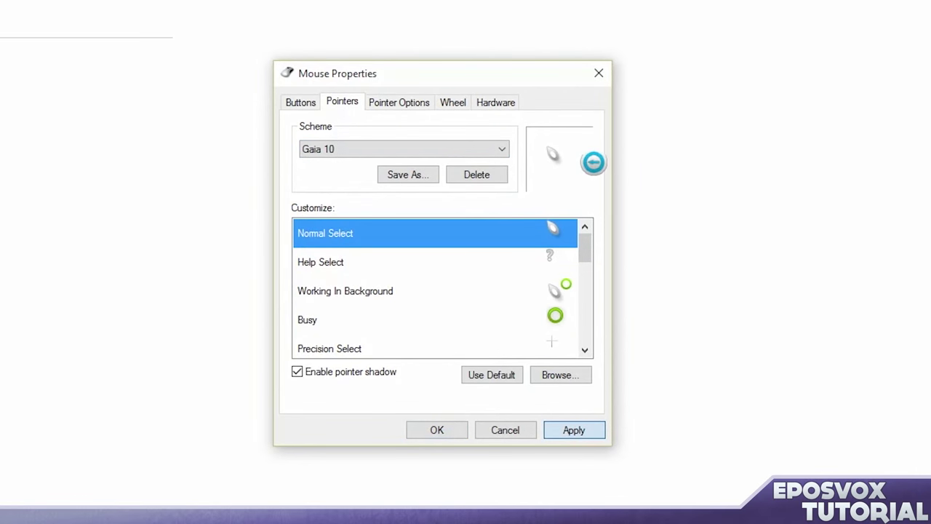
Switch to the browser and look through the cursor sets in the Top 20 Best Mouse Cursor Schemes For Windows article.
{"action": "left_click", "coordinate": [318, 109]}
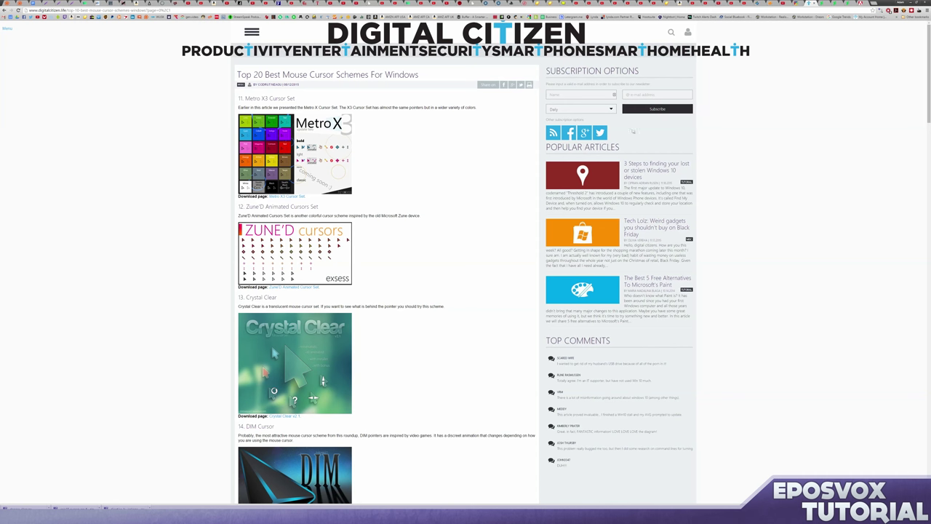
{"action": "scroll", "coordinate": [376, 225], "scroll_direction": "down", "scroll_amount": 5}
{"action": "scroll", "coordinate": [386, 262], "scroll_direction": "down", "scroll_amount": 8}
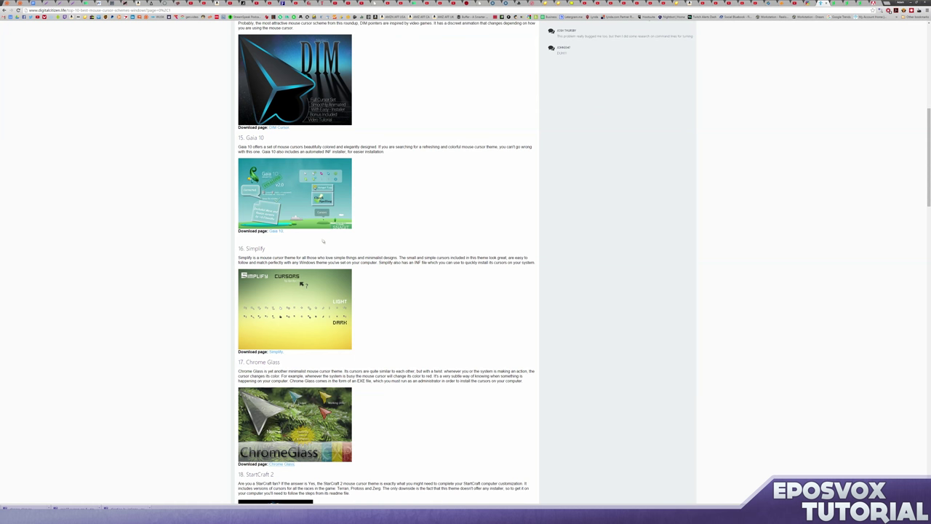
{"action": "scroll", "coordinate": [385, 262], "scroll_direction": "down", "scroll_amount": 10}
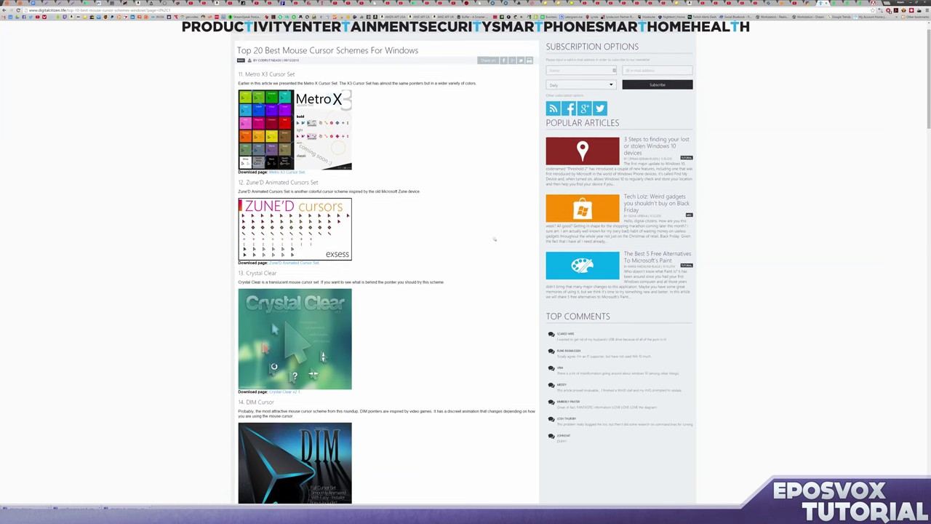
{"action": "scroll", "coordinate": [491, 232], "scroll_direction": "up", "scroll_amount": 1}
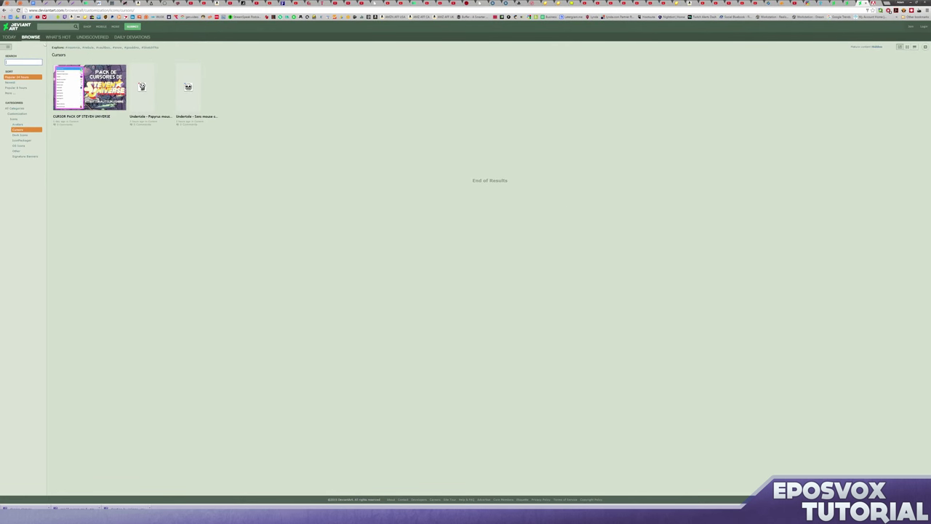
List DeviantArt's all-time popular cursors, load more results, and download the Entis Cursors pack from its page.
{"action": "left_click", "coordinate": [18, 94]}
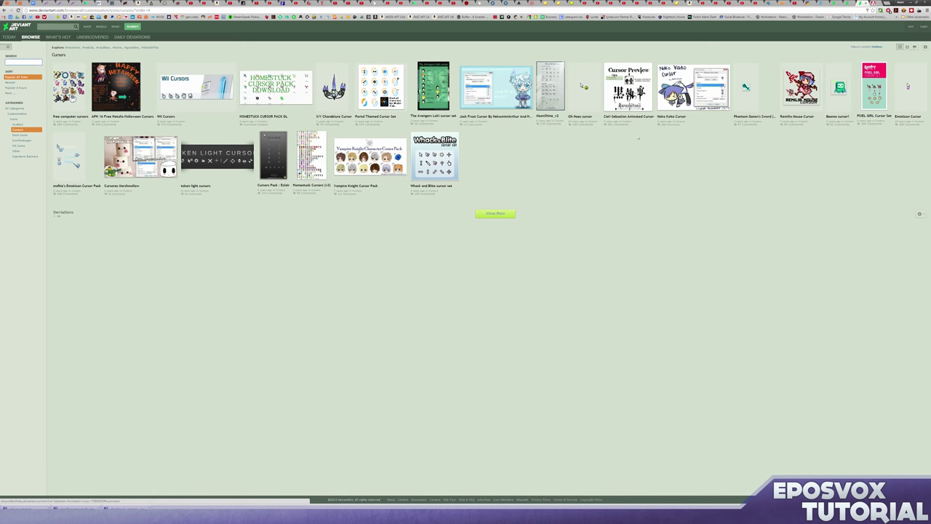
{"action": "left_click", "coordinate": [495, 213]}
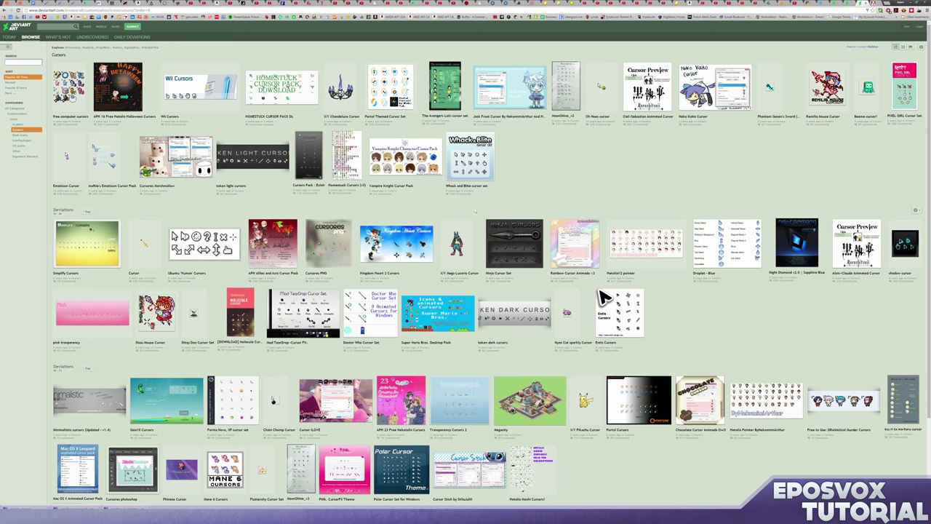
{"action": "left_click", "coordinate": [193, 87]}
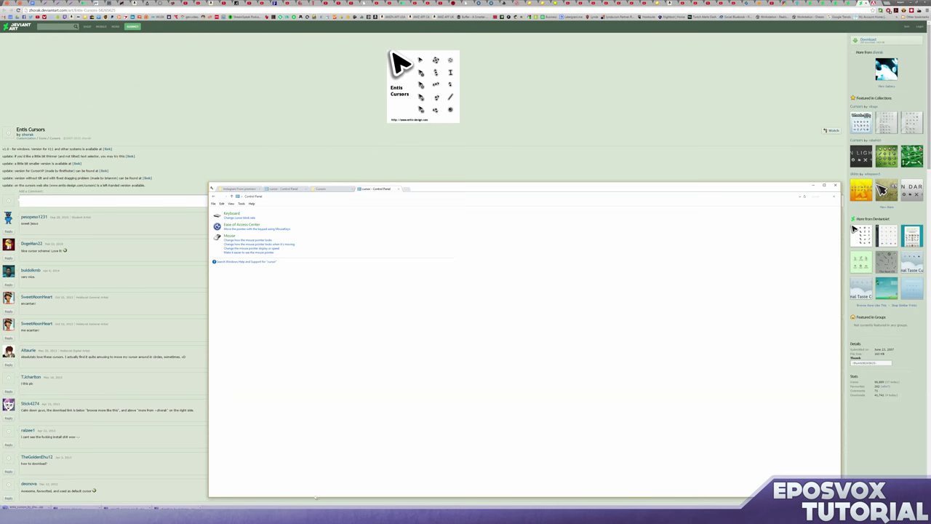
Extract the downloaded Entis Cursors zip archive in the Downloads > Cursors folder.
{"action": "left_click", "coordinate": [320, 188]}
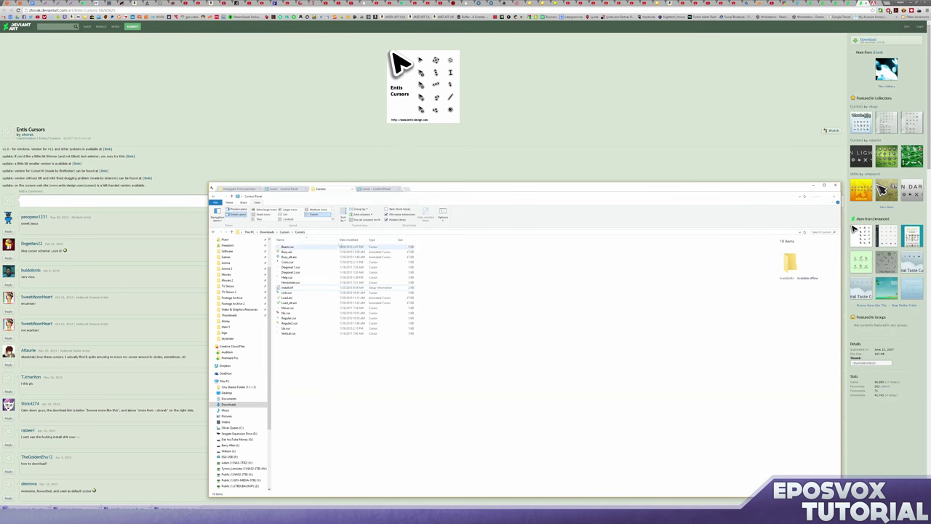
{"action": "left_click", "coordinate": [284, 231]}
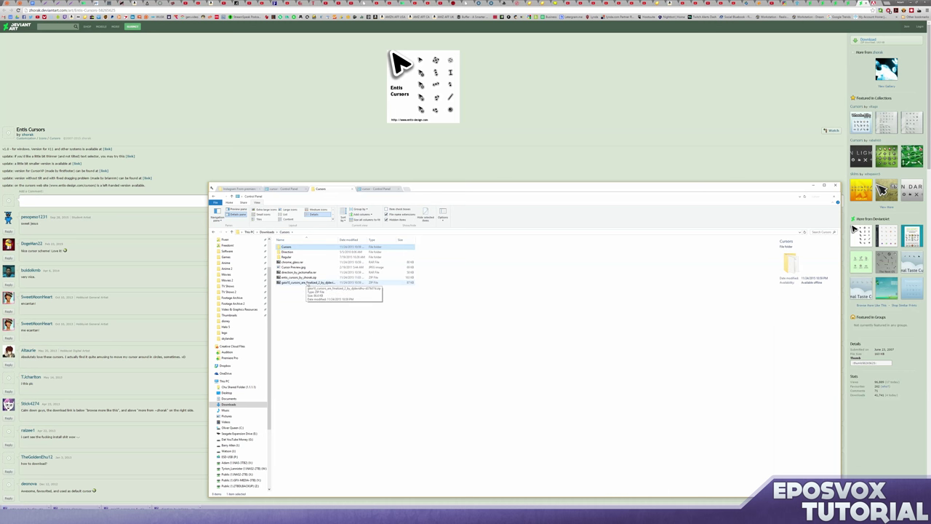
{"action": "left_click", "coordinate": [298, 277]}
{"action": "right_click", "coordinate": [298, 278]}
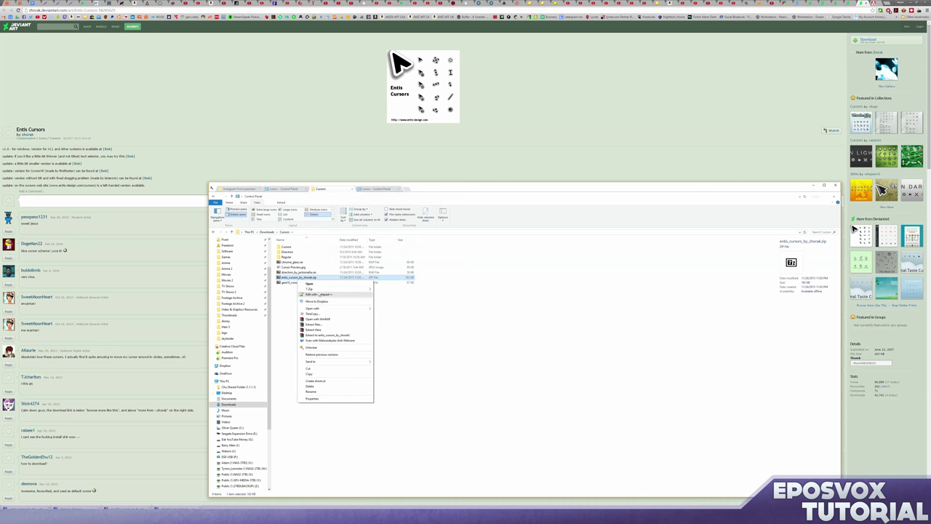
{"action": "mouse_move", "coordinate": [313, 288]}
{"action": "left_click", "coordinate": [407, 303]}
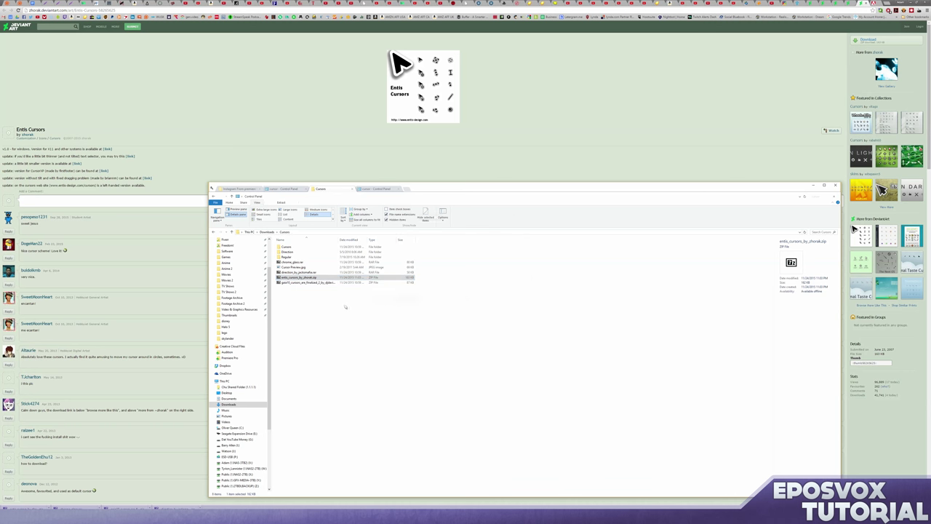
Install the Entis cursor set from install.inf in the extracted entis_cursors_win folder.
{"action": "double_click", "coordinate": [317, 288]}
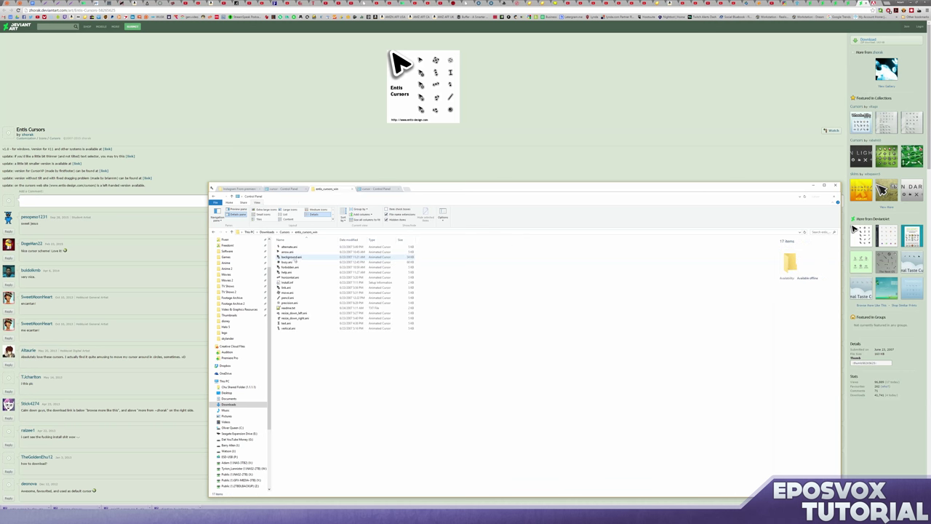
{"action": "right_click", "coordinate": [288, 282]}
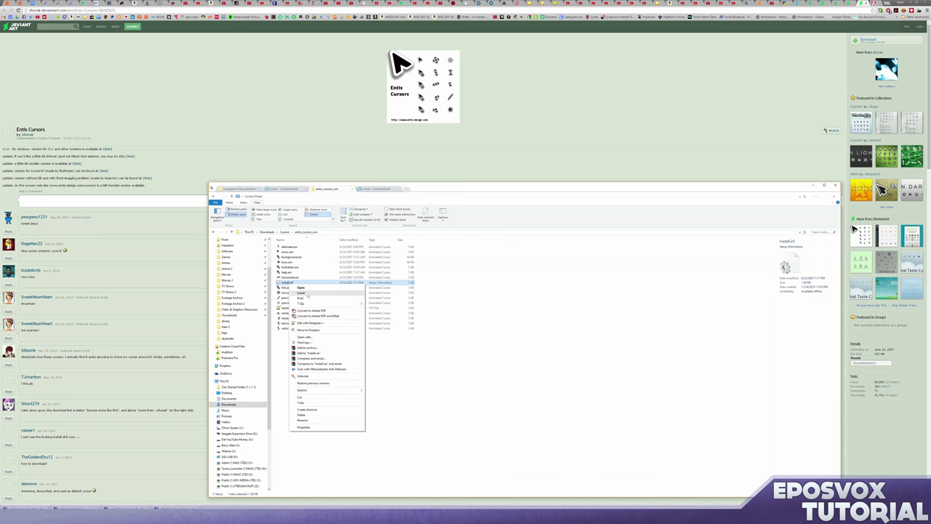
{"action": "left_click", "coordinate": [327, 295]}
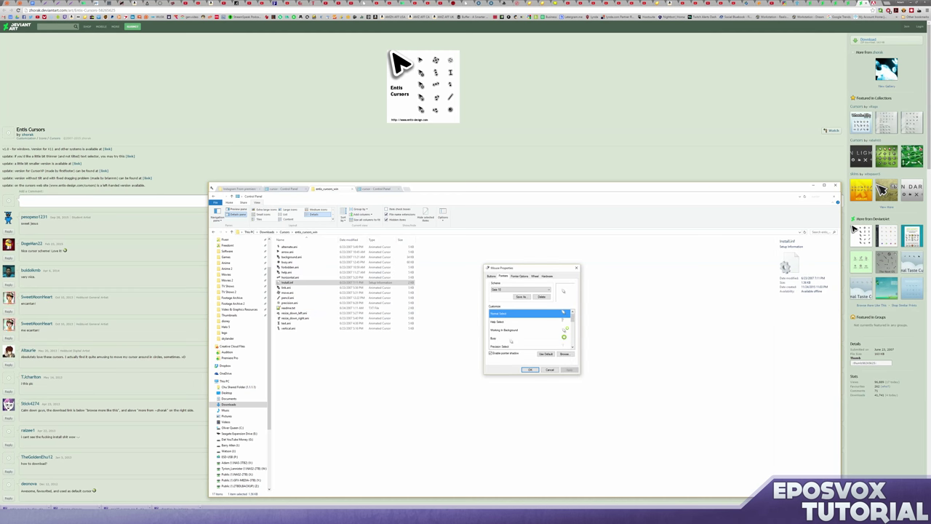
{"action": "left_click", "coordinate": [519, 289]}
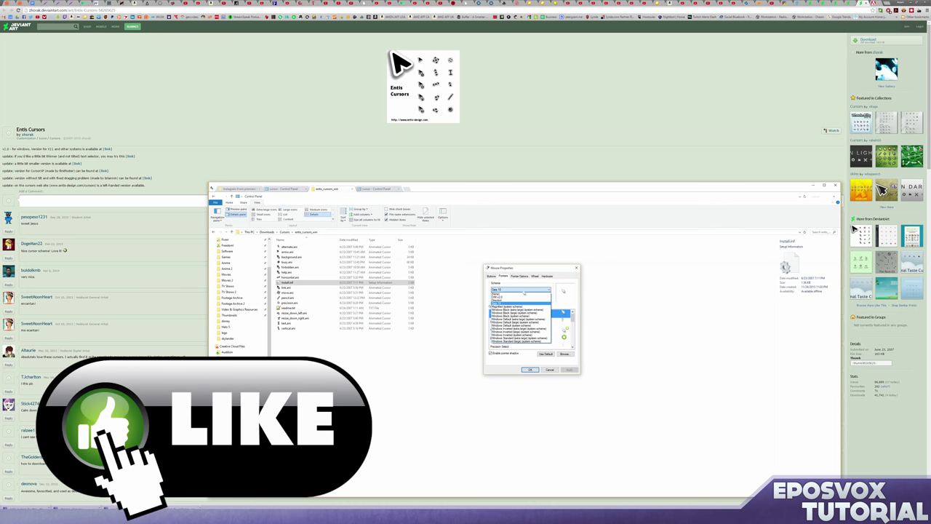
{"action": "key", "text": "Return"}
{"action": "left_click", "coordinate": [552, 370]}
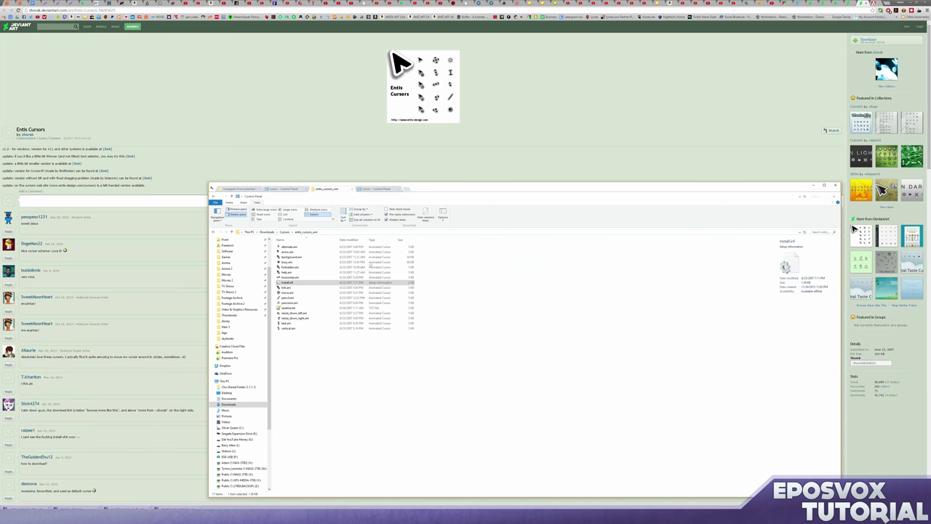
Reopen the mouse pointer appearance settings from Control Panel and apply the Entis Cursors scheme.
{"action": "left_click", "coordinate": [383, 191]}
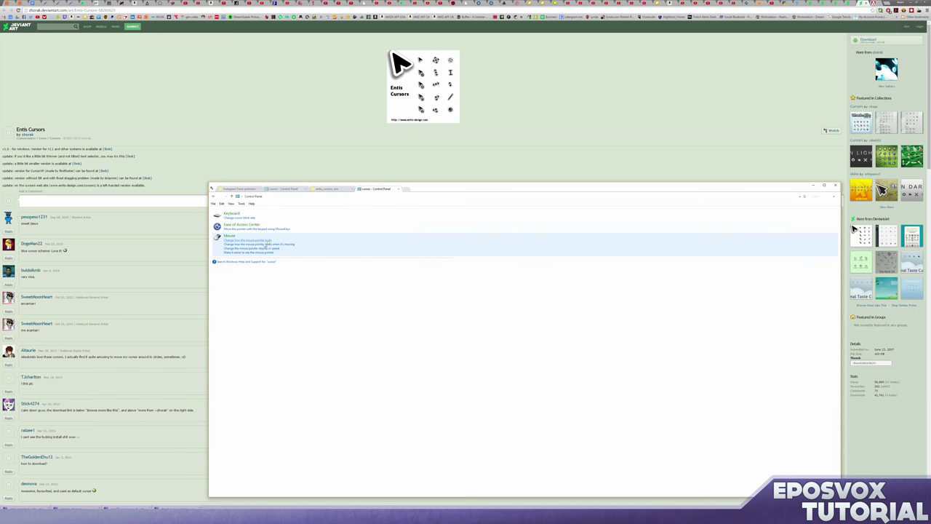
{"action": "left_click", "coordinate": [264, 240]}
{"action": "left_click_drag", "start_coordinate": [49, 11], "coordinate": [567, 282]}
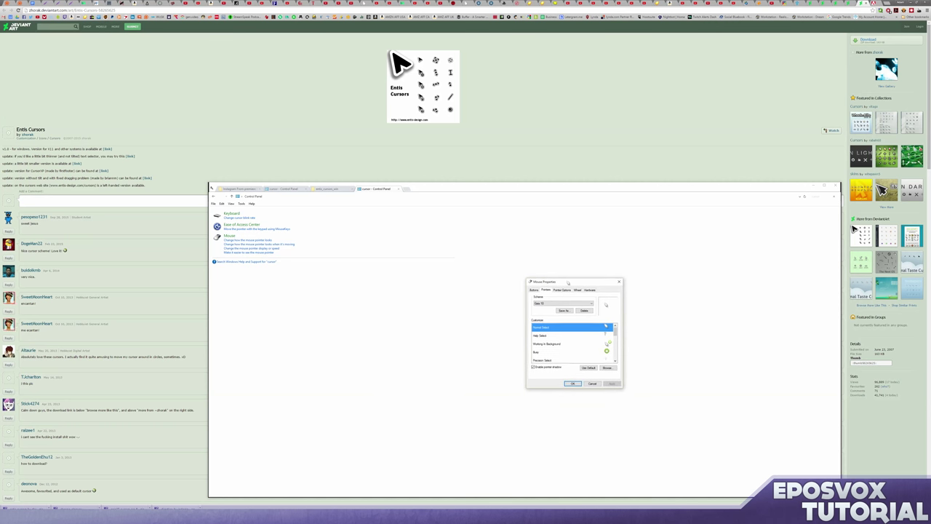
{"action": "left_click", "coordinate": [561, 302]}
{"action": "left_click", "coordinate": [541, 313]}
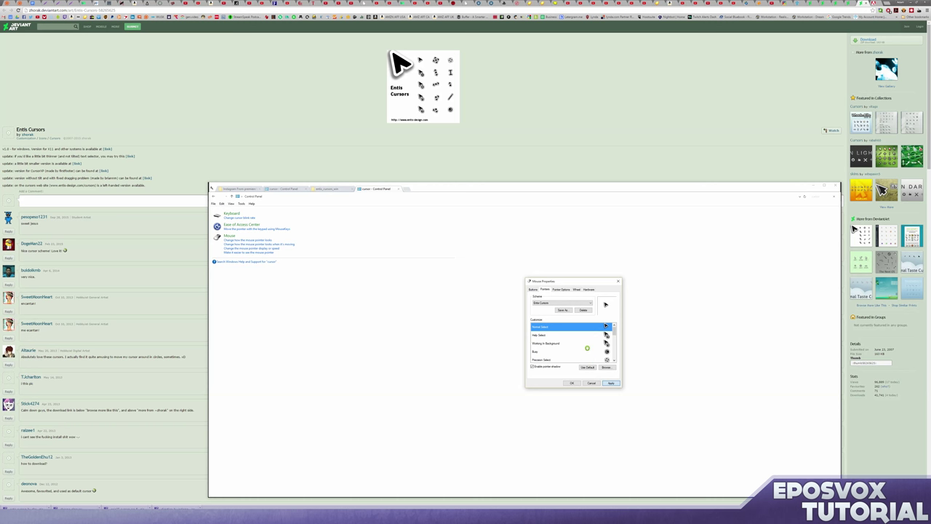
{"action": "left_click", "coordinate": [488, 278]}
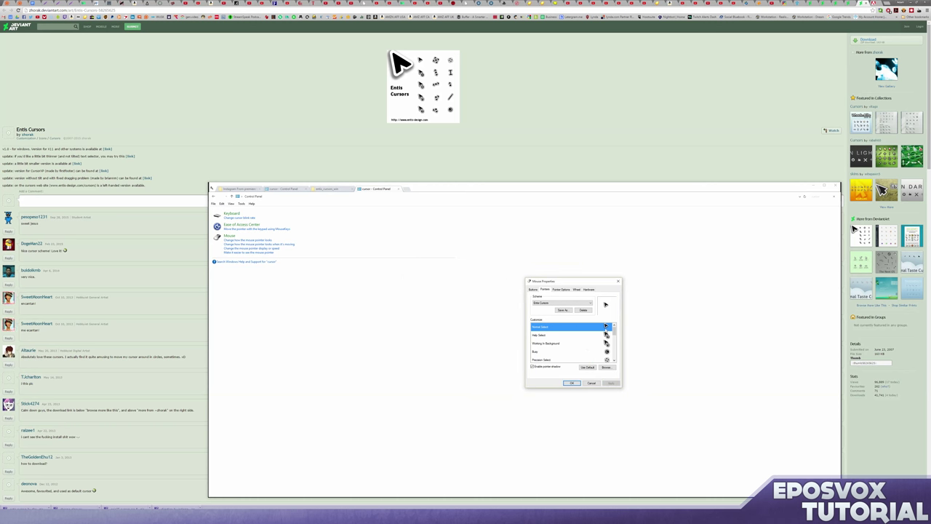
{"action": "left_click", "coordinate": [570, 382]}
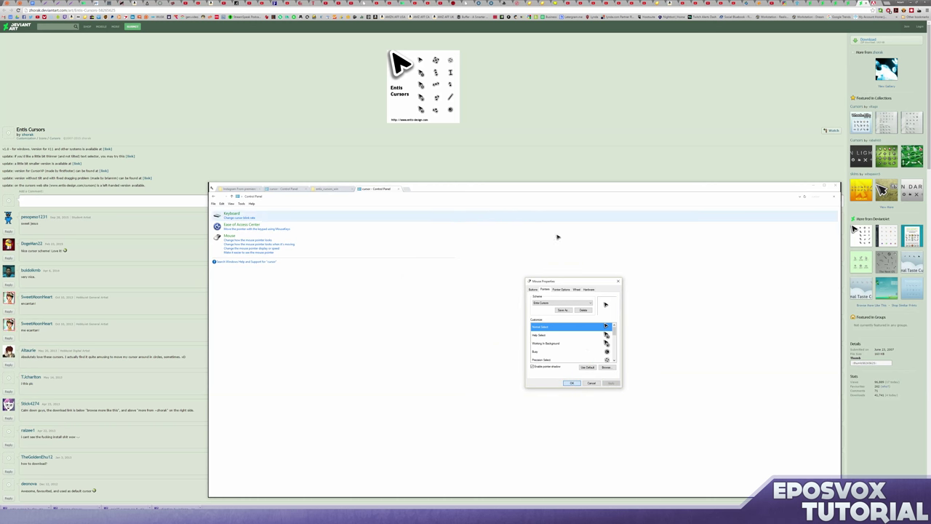